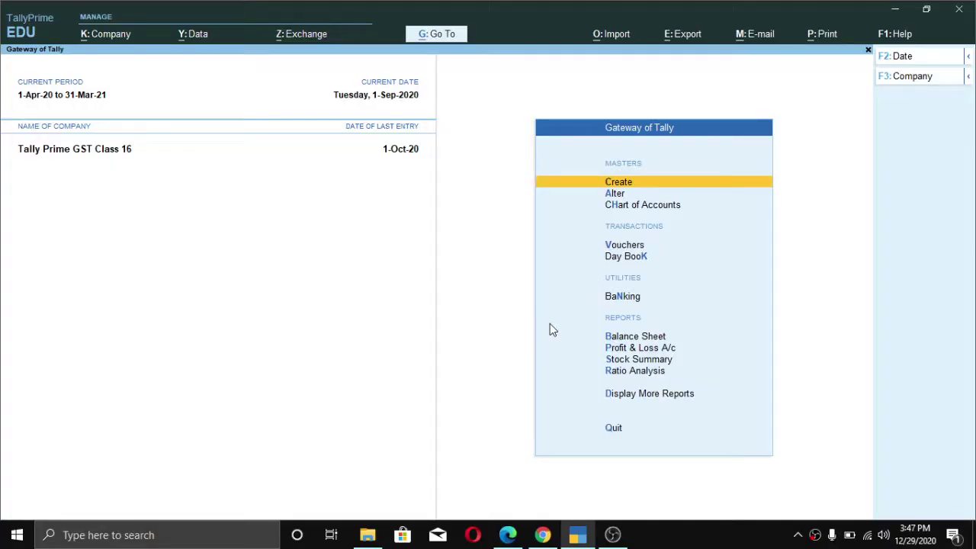
- Open the company's GST details from the company features and set Provide LUT/Bond details to Yes
{"action": "key", "text": "alt"}
{"action": "key", "text": "Down"}
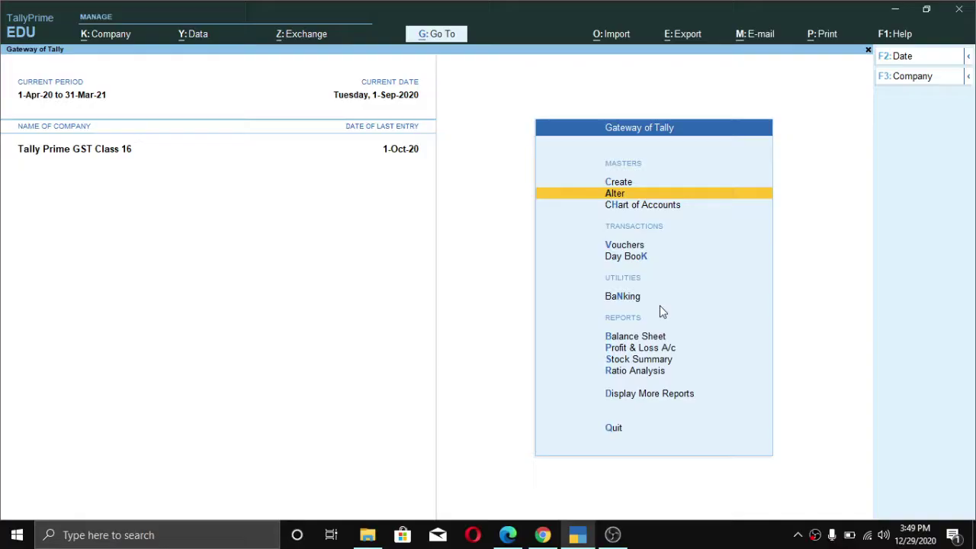
{"action": "key", "text": "F11"}
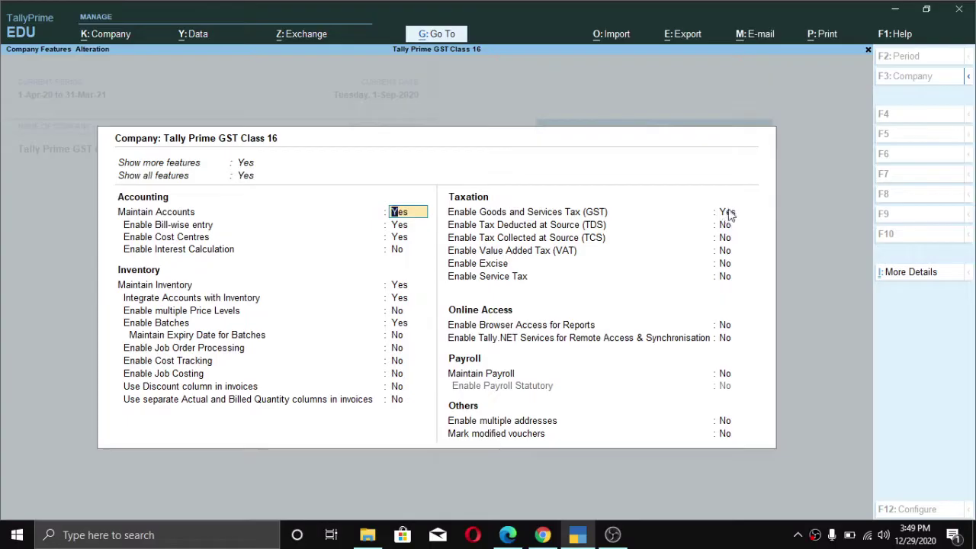
{"action": "left_click", "coordinate": [728, 214]}
{"action": "key", "text": "Return"}
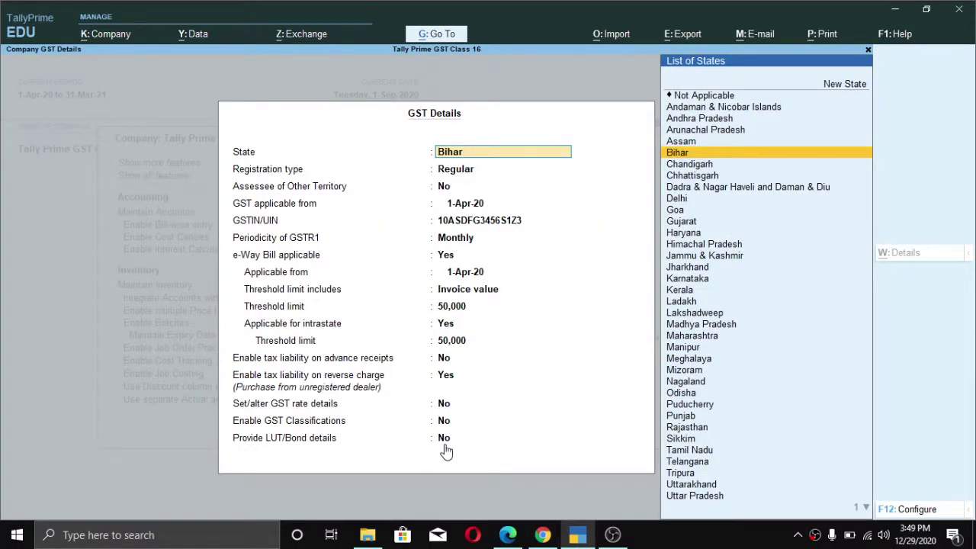
{"action": "key", "text": "Return"}
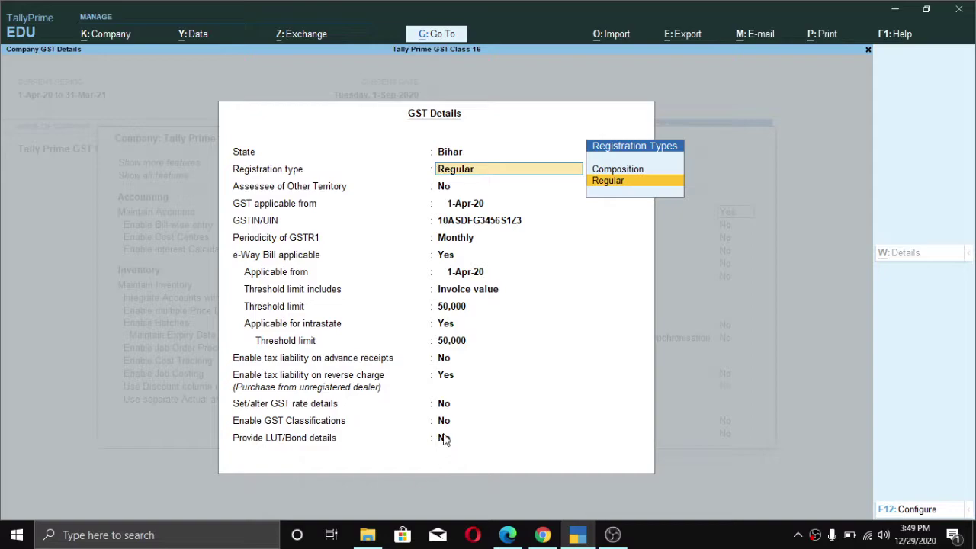
{"action": "left_click", "coordinate": [444, 440]}
{"action": "key", "text": "Return"}
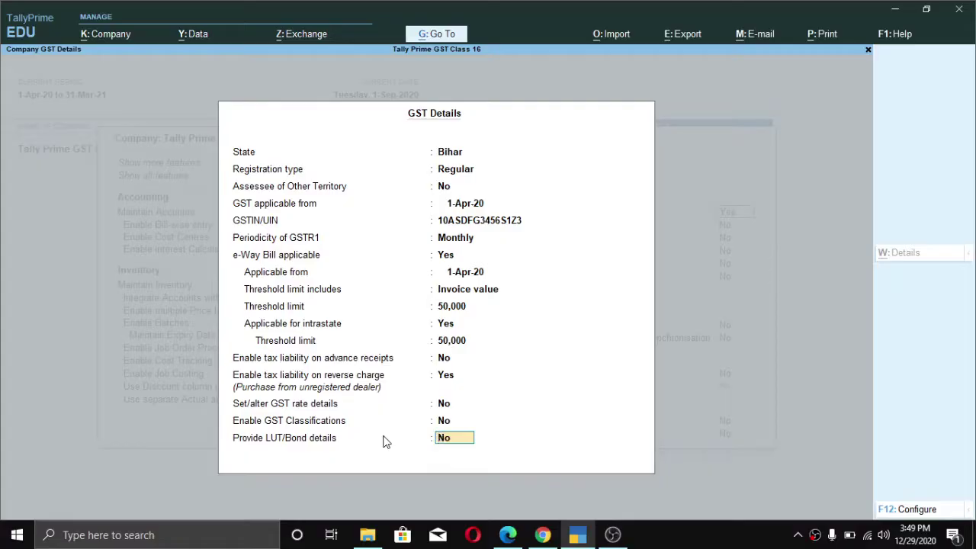
{"action": "type", "text": "y"}
{"action": "key", "text": "Return"}
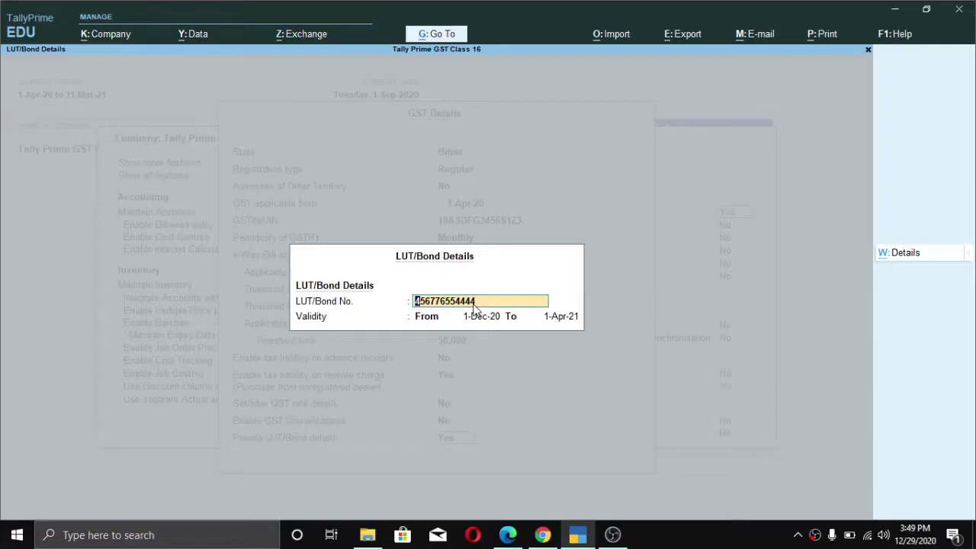
- Accept the existing LUT/Bond details and save the company's GST details and features
{"action": "key", "text": "ctrl+a"}
{"action": "key", "text": "n"}
{"action": "key", "text": "Return"}
{"action": "key", "text": "ctrl+a"}
{"action": "key", "text": "ctrl+a"}
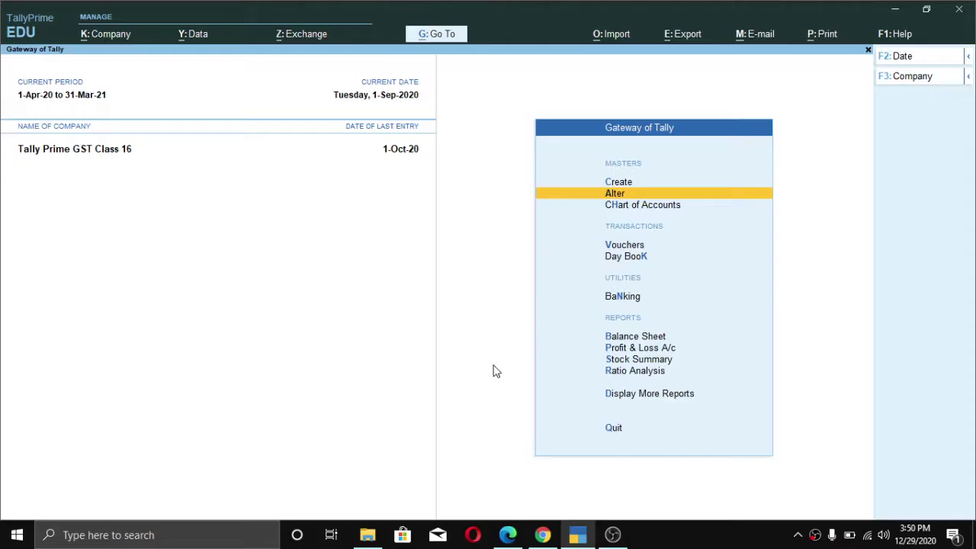
{"action": "key", "text": "Up"}
{"action": "key", "text": "Return"}
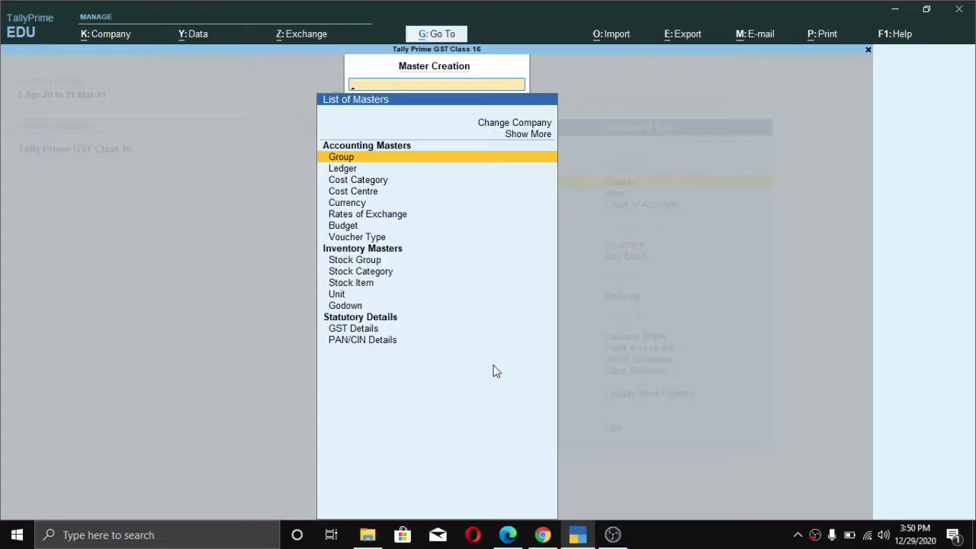
{"action": "key", "text": "Escape"}
- Find the Export Sale- Taxable ledger among the ledger masters and open it for alteration
{"action": "key", "text": "Down"}
{"action": "key", "text": "Return"}
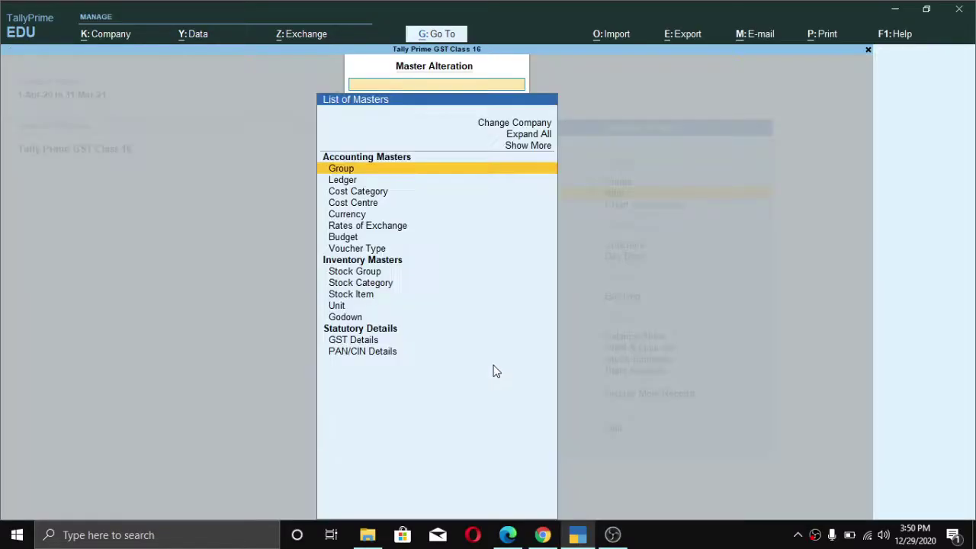
{"action": "key", "text": "Down"}
{"action": "key", "text": "Return"}
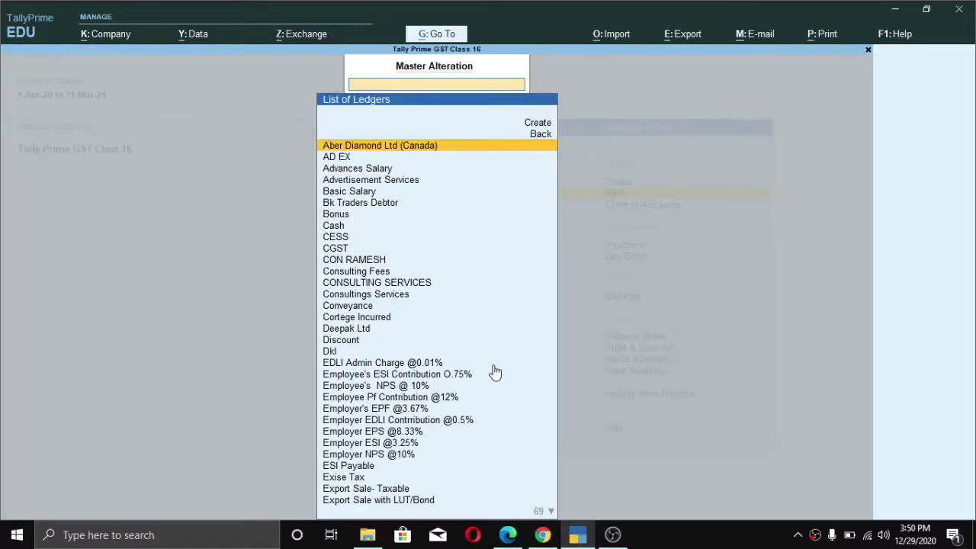
{"action": "key", "text": "Down"}
{"action": "key", "text": "Down"}
{"action": "key", "text": "Up"}
{"action": "key", "text": "Up"}
{"action": "type", "text": "Ex"}
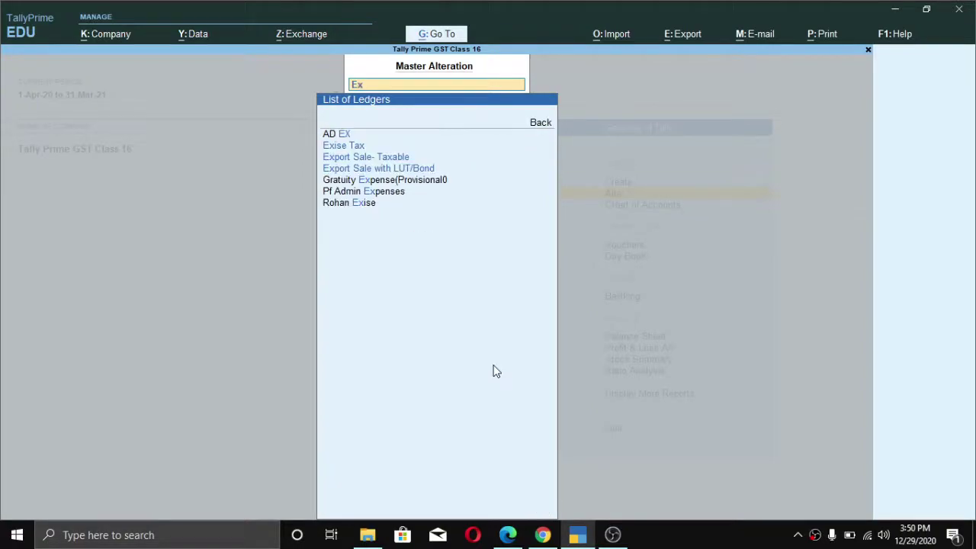
{"action": "key", "text": "Down"}
{"action": "key", "text": "Down"}
{"action": "key", "text": "Return"}
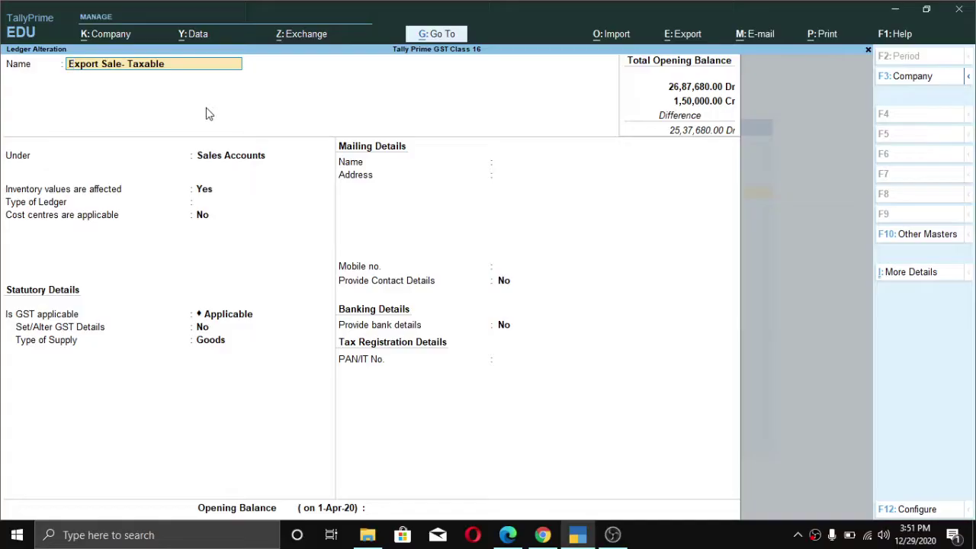
- Keep the ledger under Sales Accounts with inventory values affected, and set its ledger type to Not Applicable
{"action": "key", "text": "alt"}
{"action": "key", "text": "ctrl"}
{"action": "key", "text": "Return"}
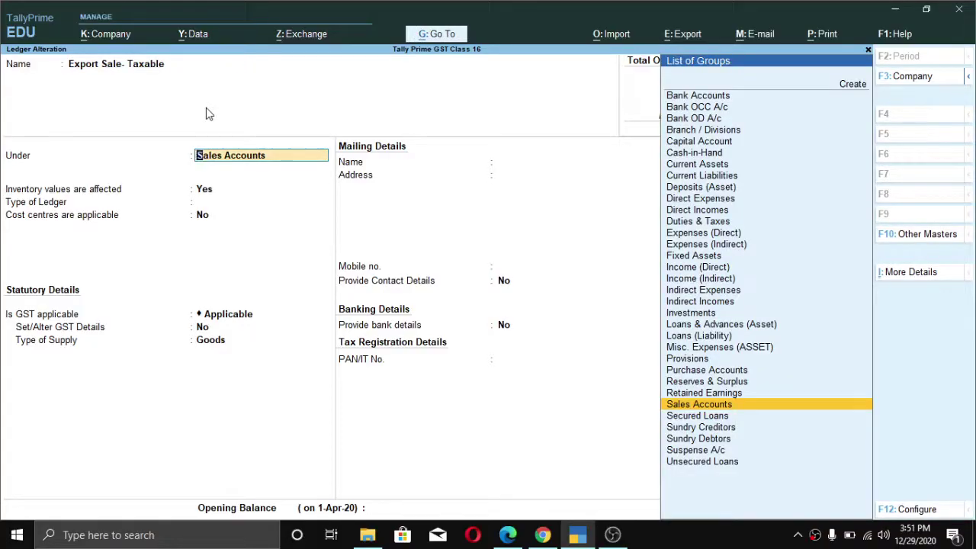
{"action": "key", "text": "Return"}
{"action": "key", "text": "Return"}
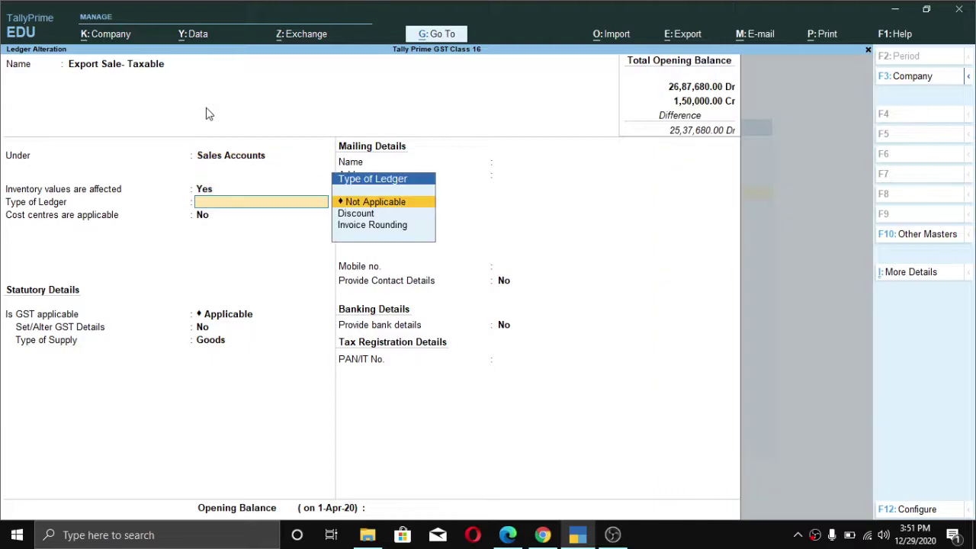
{"action": "key", "text": "BackSpace"}
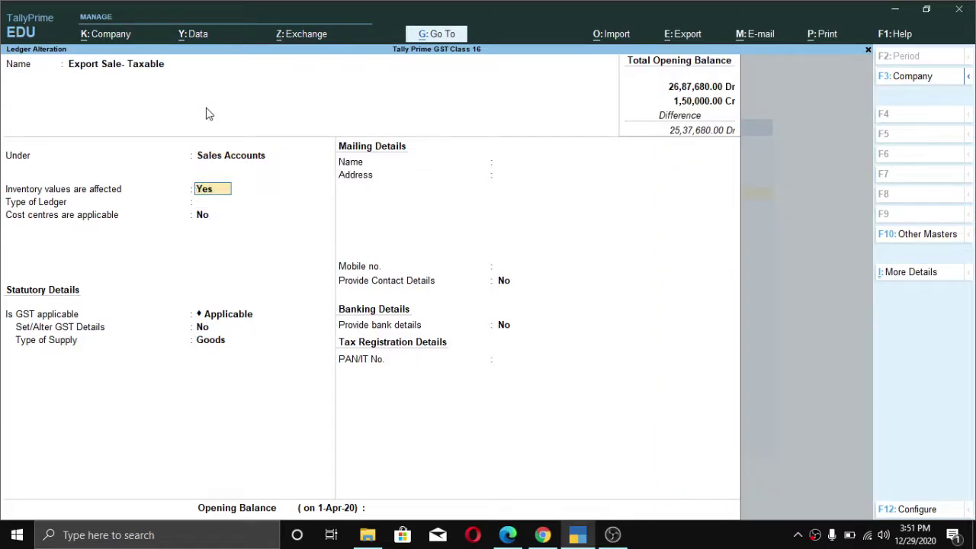
{"action": "key", "text": "Return"}
{"action": "key", "text": "Return"}
{"action": "key", "text": "Return"}
{"action": "key", "text": "Return"}
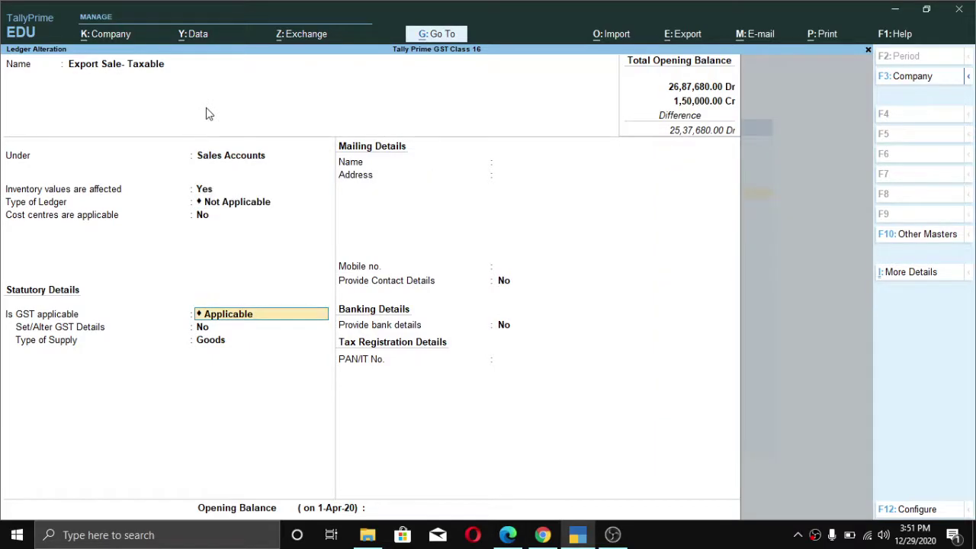
- Set Set/Alter GST Details to Yes and keep Exports Taxable as the nature of transaction, without reverse charge
{"action": "key", "text": "y"}
{"action": "key", "text": "Return"}
{"action": "key", "text": "Return"}
{"action": "key", "text": "Return"}
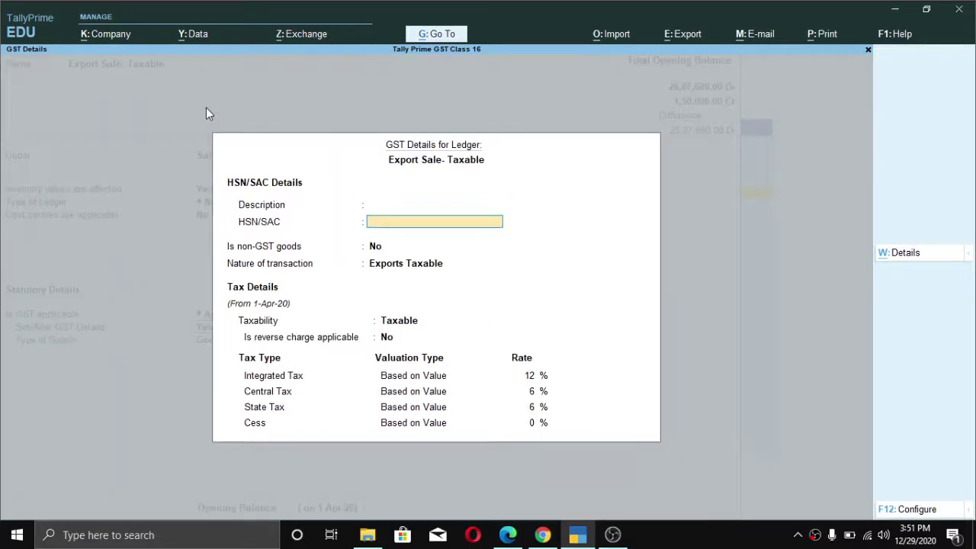
{"action": "key", "text": "Return"}
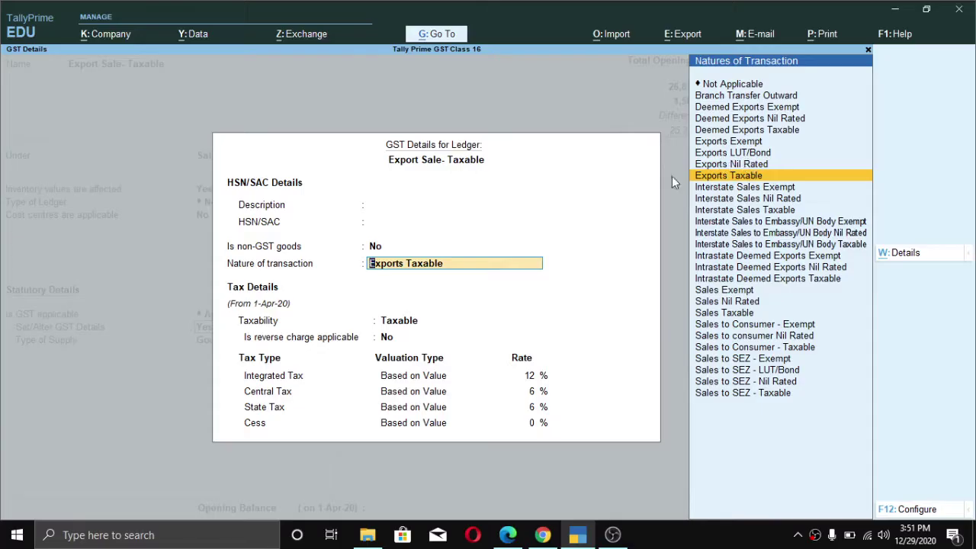
{"action": "key", "text": "Return"}
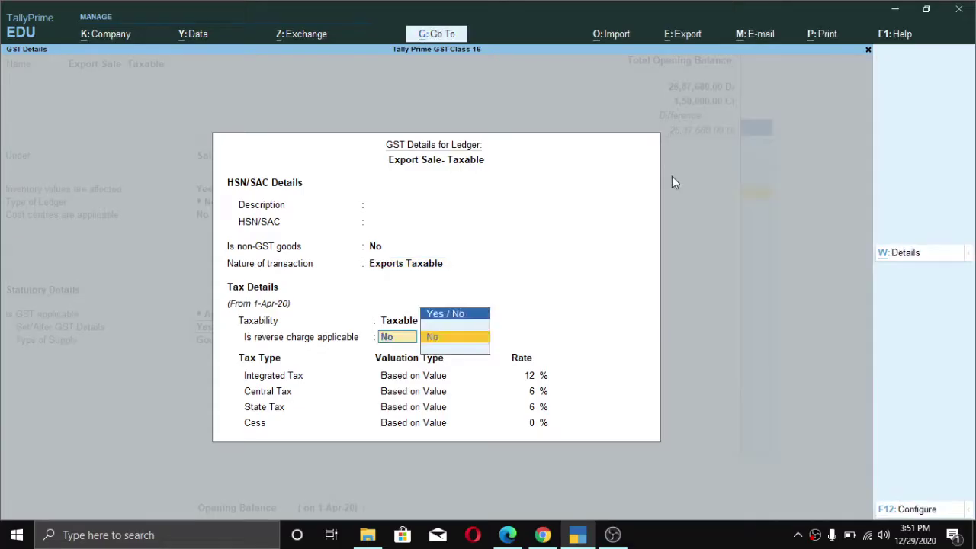
{"action": "key", "text": "Return"}
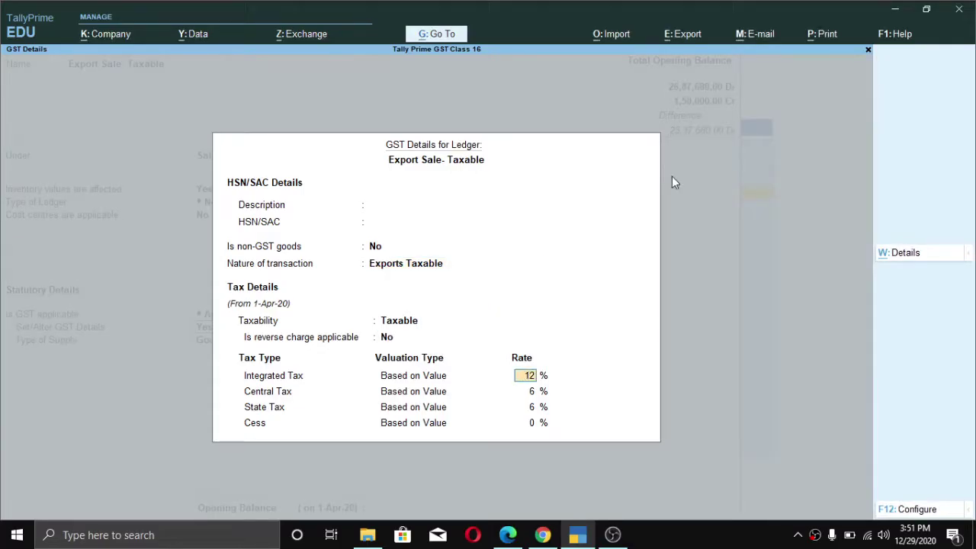
- Confirm rates of 12% integrated, 6% central and 6% state tax with 0% cess, and save the ledger
{"action": "key", "text": "BackSpace"}
{"action": "key", "text": "BackSpace"}
{"action": "key", "text": "Return"}
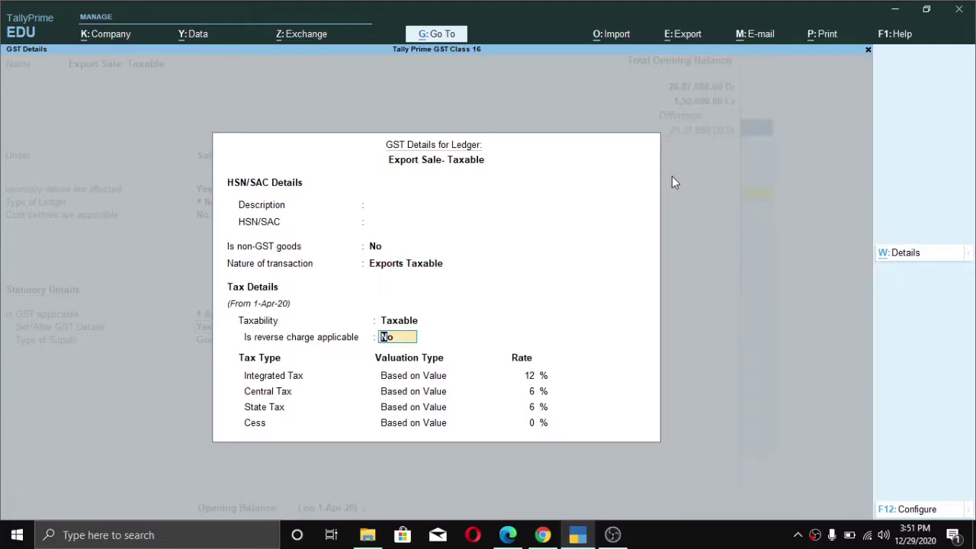
{"action": "key", "text": "Return"}
{"action": "key", "text": "Return"}
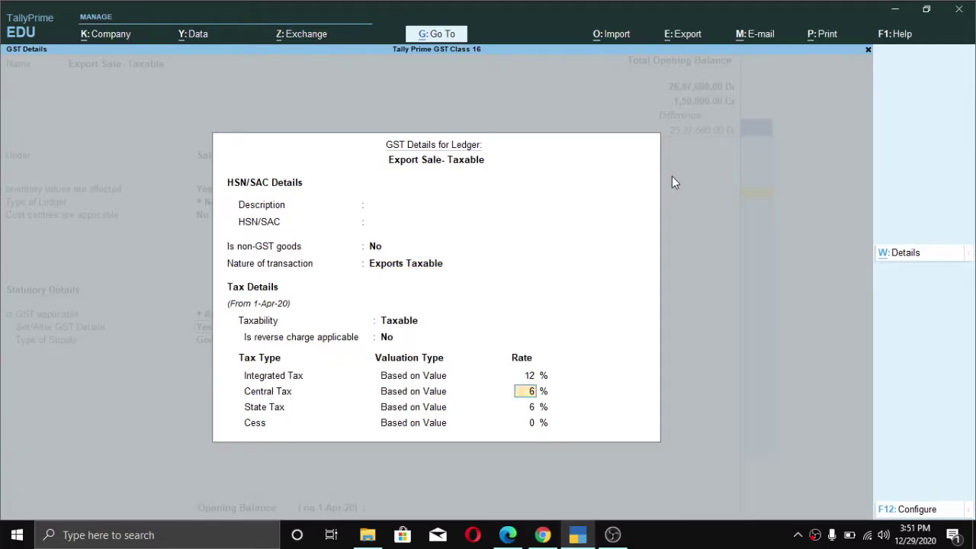
{"action": "key", "text": "Return"}
{"action": "key", "text": "Return"}
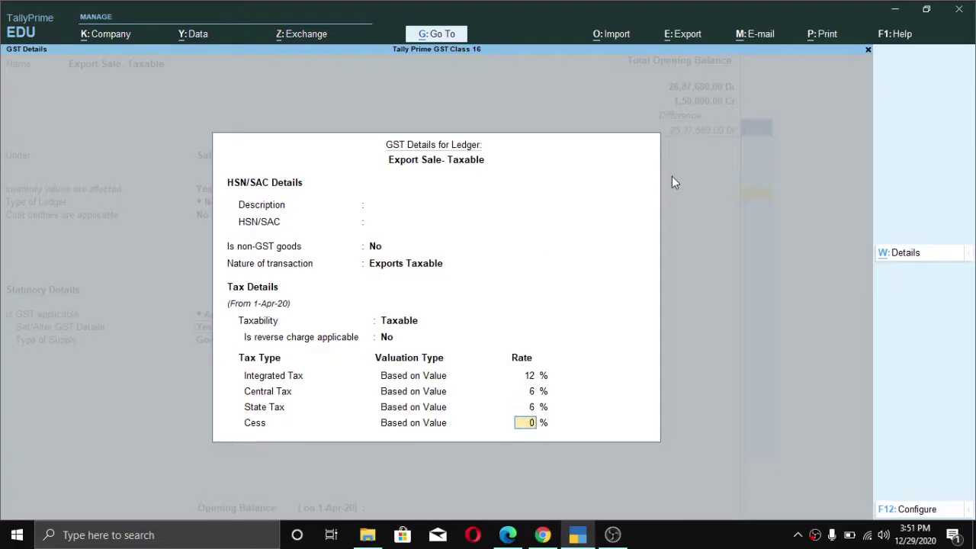
{"action": "key", "text": "Return"}
{"action": "key", "text": "Return"}
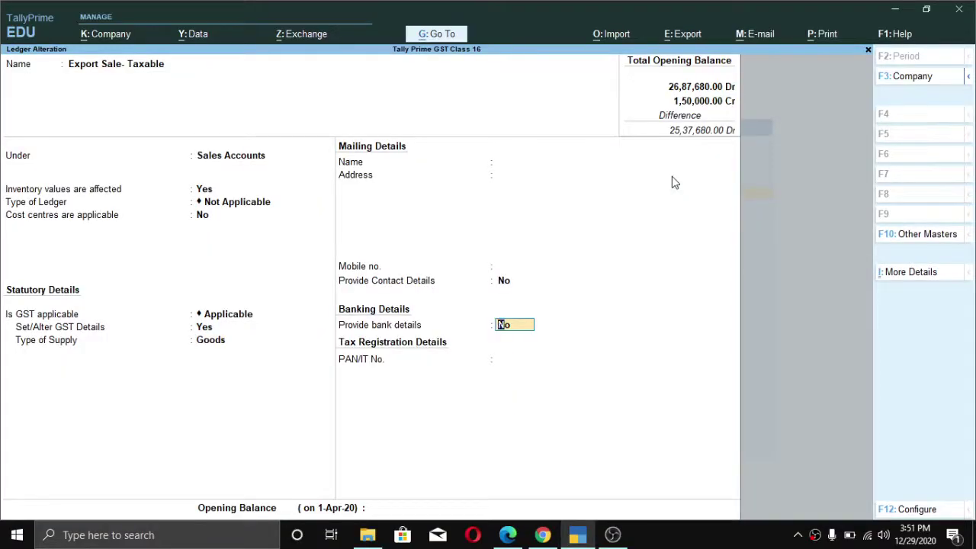
{"action": "key", "text": "ctrl+a"}
- Reopen the Export Sale- Taxable ledger for alteration and choose Not Applicable as its ledger type
{"action": "key", "text": "Return"}
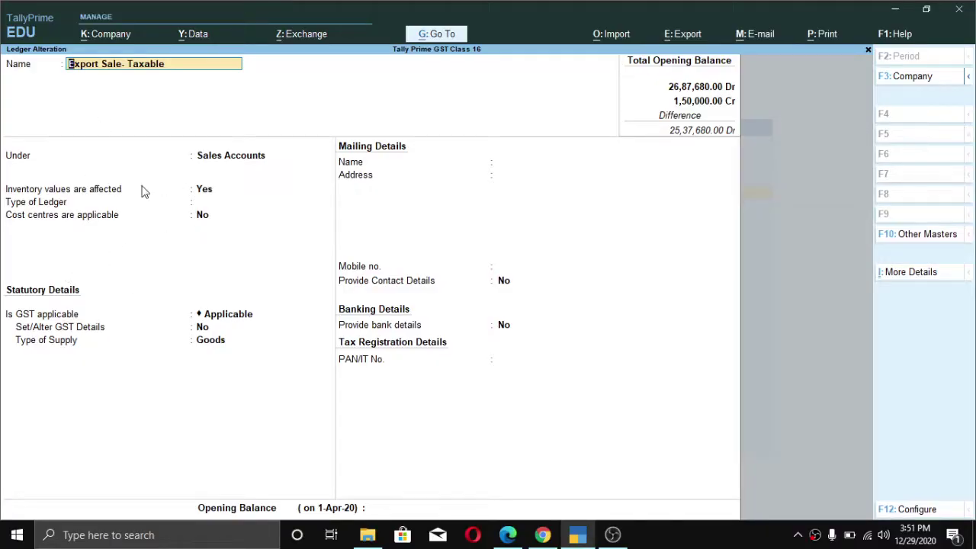
{"action": "key", "text": "Return"}
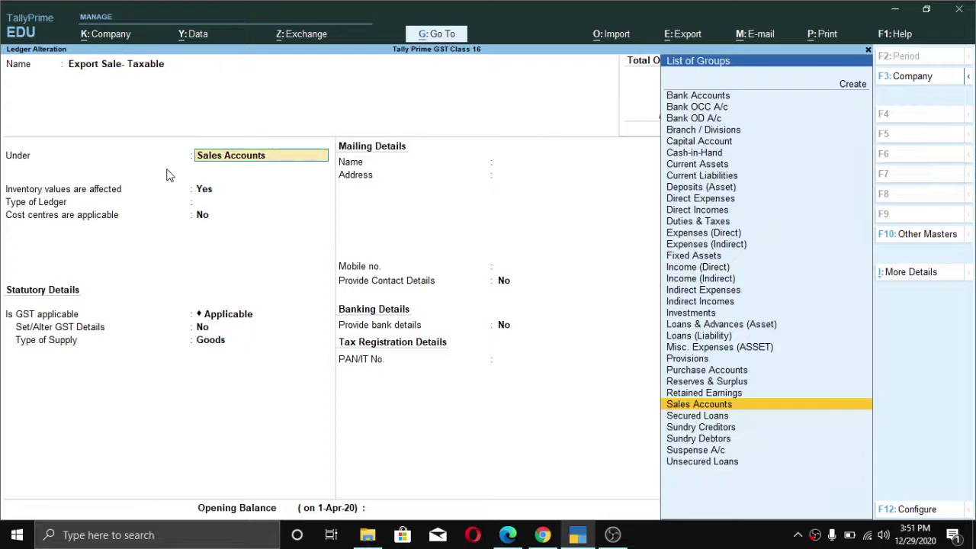
{"action": "key", "text": "Return"}
{"action": "key", "text": "Return"}
{"action": "key", "text": "Return"}
{"action": "key", "text": "Return"}
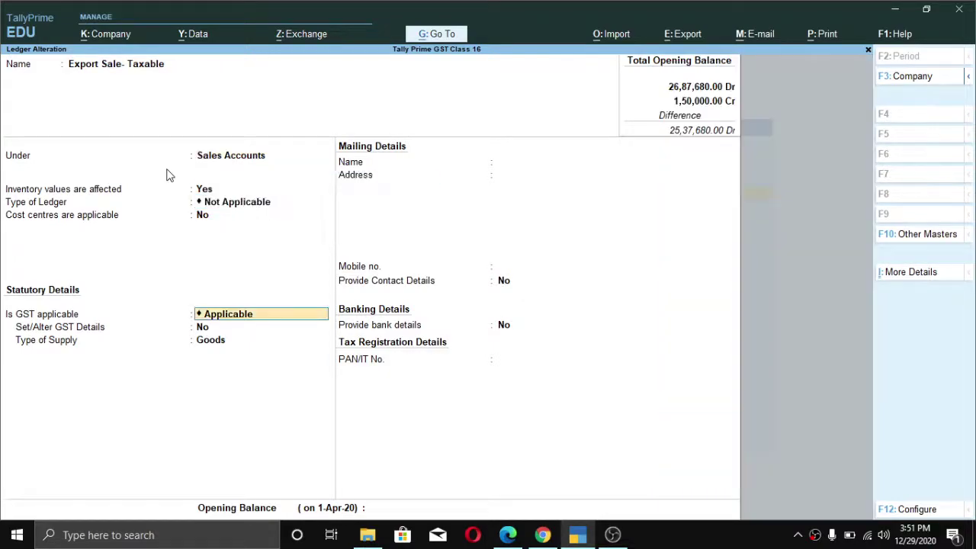
- Set Set/Alter GST Details to Yes and go to the nature of transaction in the ledger's GST details
{"action": "key", "text": "Return"}
{"action": "type", "text": "y"}
{"action": "key", "text": "Return"}
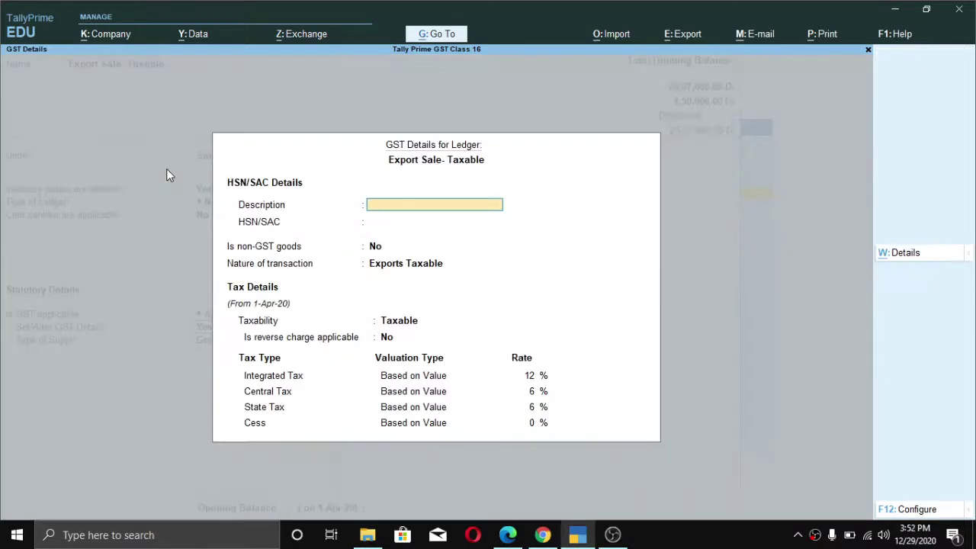
{"action": "key", "text": "Return"}
{"action": "key", "text": "Return"}
{"action": "key", "text": "Return"}
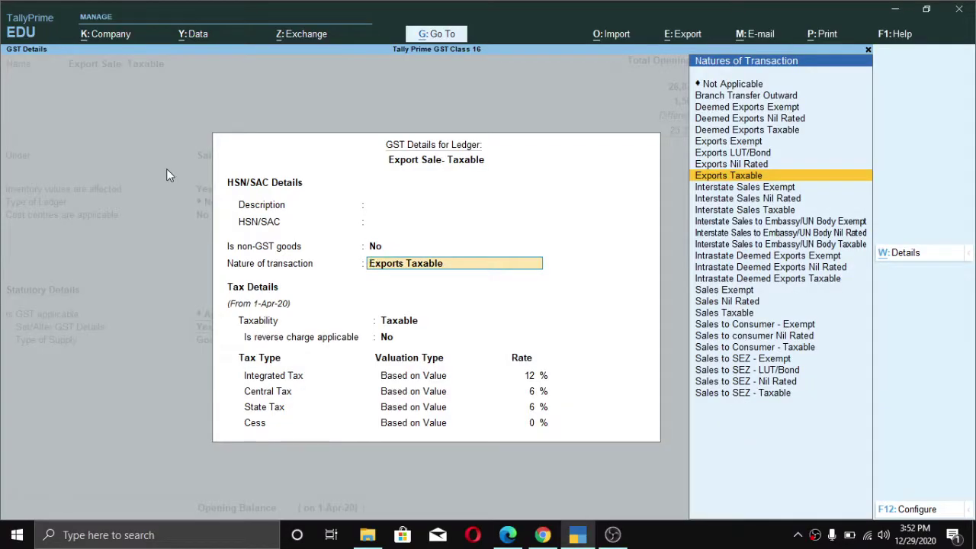
- Review the export options among the natures of transaction and choose Exports Taxable
{"action": "key", "text": "Up"}
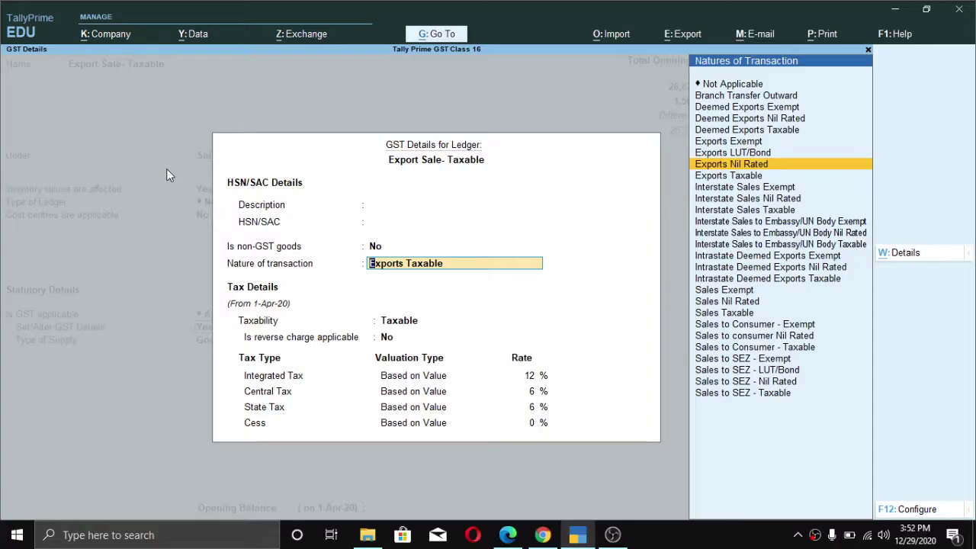
{"action": "key", "text": "Up"}
{"action": "key", "text": "Up"}
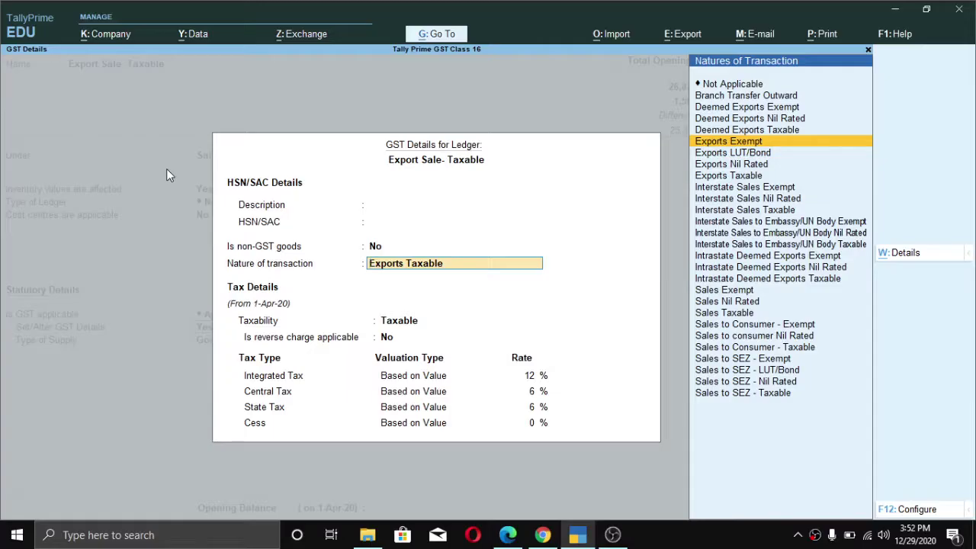
{"action": "key", "text": "Down"}
{"action": "key", "text": "Down"}
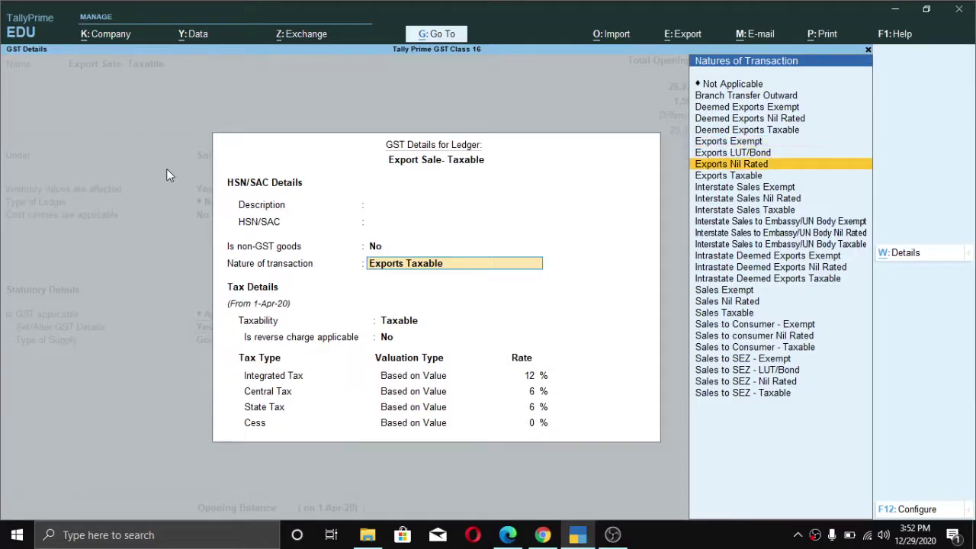
{"action": "key", "text": "Down"}
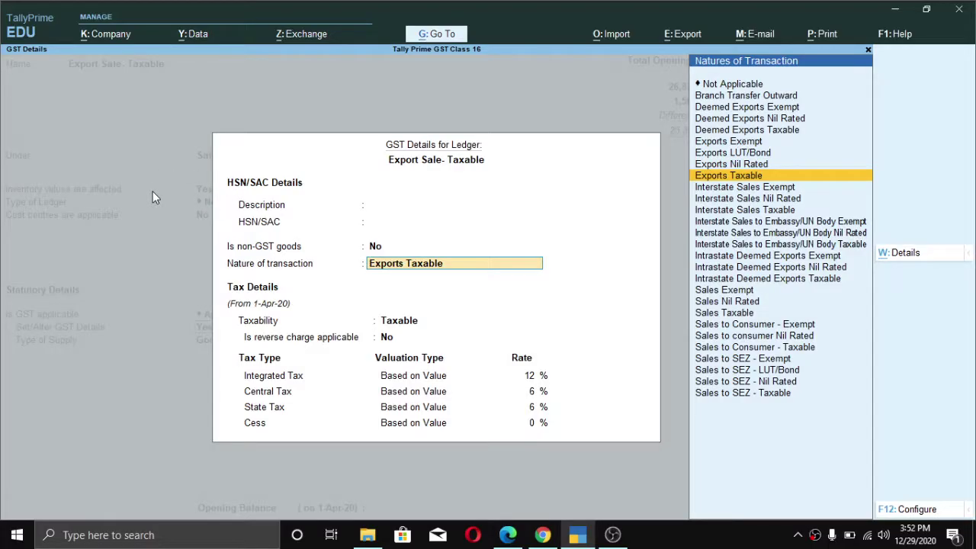
{"action": "key", "text": "Return"}
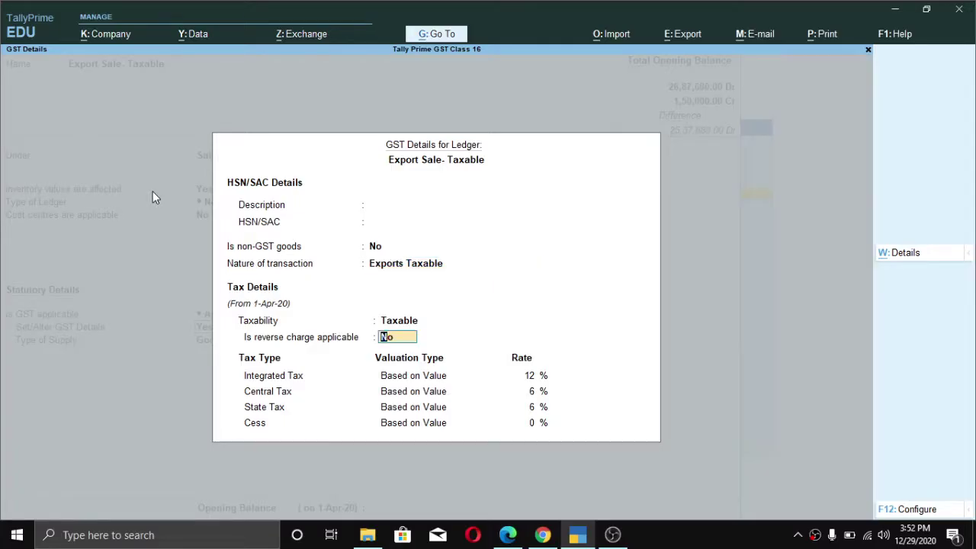
- Keep reverse charge at No, the existing tax rates and Goods as supply type, and save the Export Sale- Taxable ledger
{"action": "key", "text": "Return"}
{"action": "key", "text": "Return"}
{"action": "key", "text": "Return"}
{"action": "key", "text": "Return"}
{"action": "key", "text": "Return"}
{"action": "key", "text": "Return"}
{"action": "key", "text": "Return"}
{"action": "key", "text": "Return"}
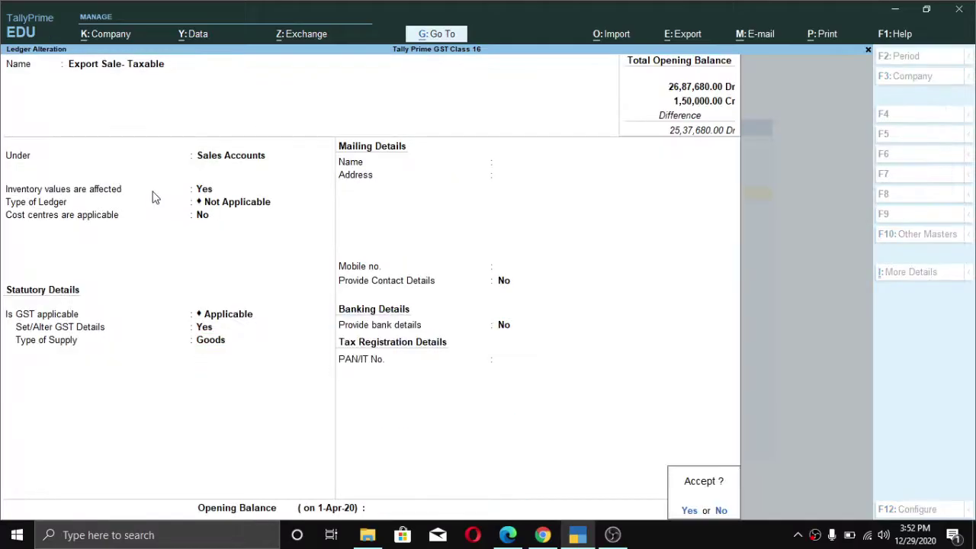
- Open the Export Sale with LUT/Bond ledger for alteration, keep it under Sales Accounts and set its ledger type to Not Applicable
{"action": "key", "text": "Down"}
{"action": "key", "text": "Return"}
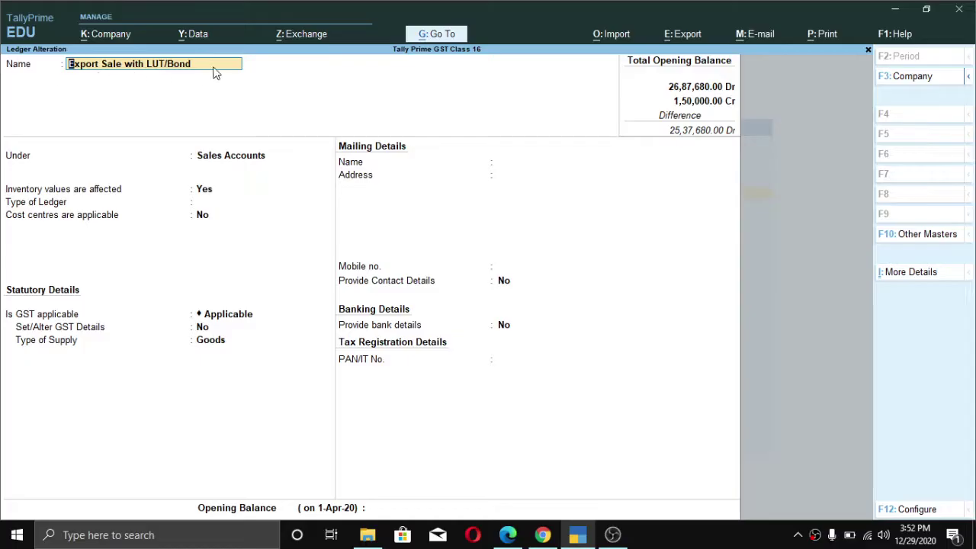
{"action": "key", "text": "Return"}
{"action": "key", "text": "Return"}
{"action": "key", "text": "BackSpace"}
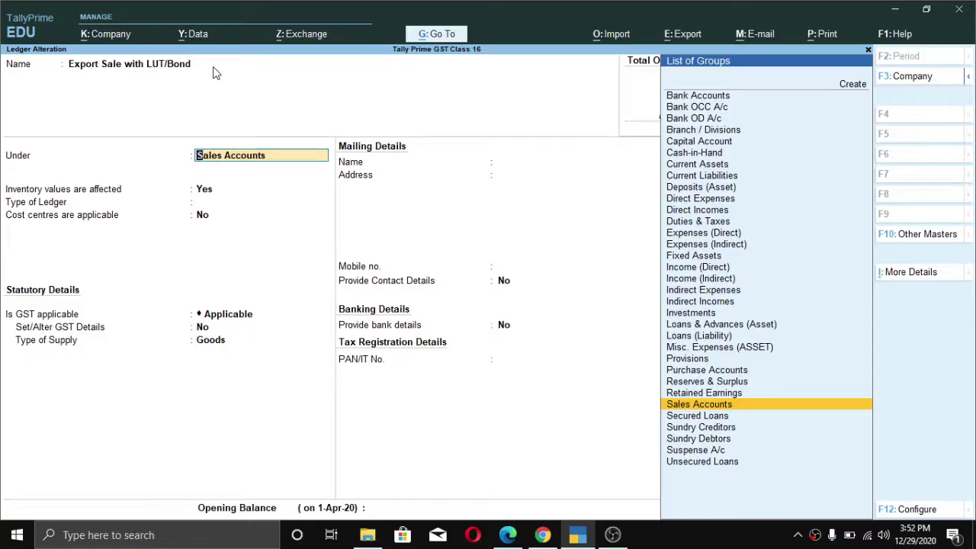
{"action": "key", "text": "Return"}
{"action": "key", "text": "Return"}
{"action": "key", "text": "BackSpace"}
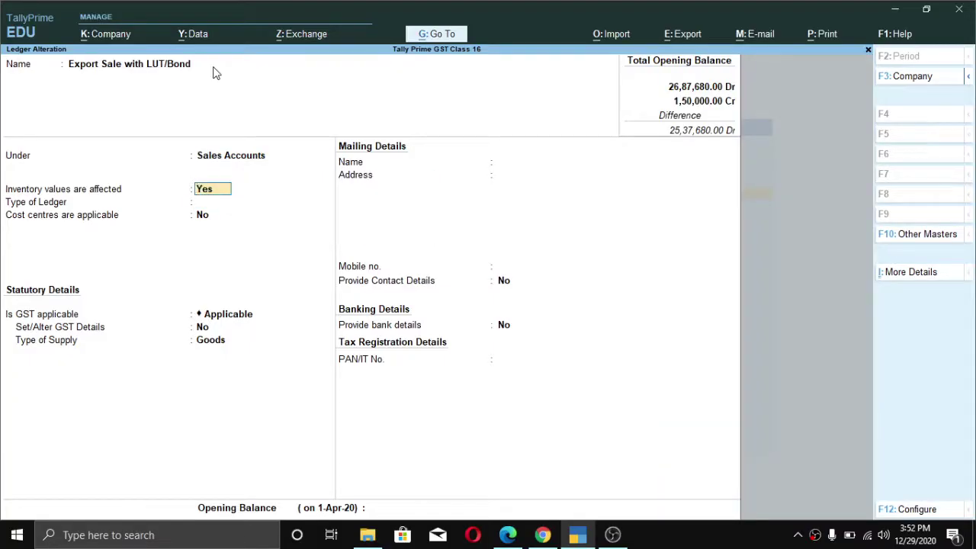
{"action": "key", "text": "Return"}
{"action": "key", "text": "Return"}
{"action": "key", "text": "Return"}
{"action": "key", "text": "Return"}
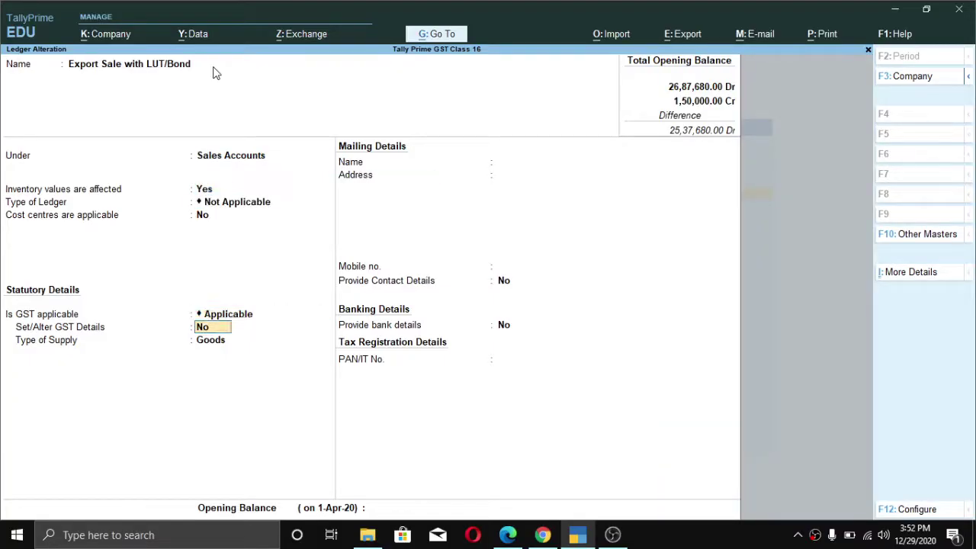
- Set Set/Alter GST Details to Yes and choose Exports LUT/Bond as the ledger's nature of transaction
{"action": "type", "text": "y"}
{"action": "key", "text": "Return"}
{"action": "key", "text": "Return"}
{"action": "key", "text": "Return"}
{"action": "key", "text": "Return"}
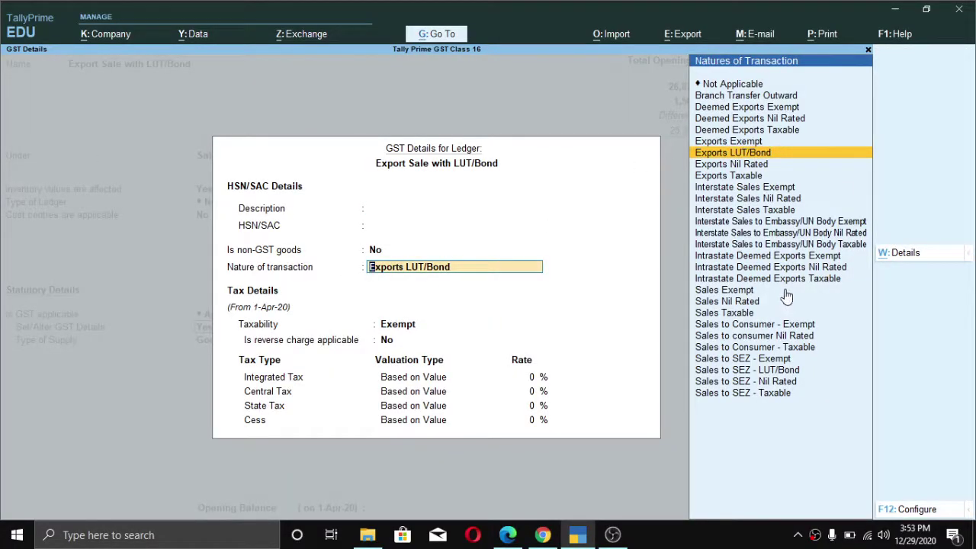
{"action": "key", "text": "Return"}
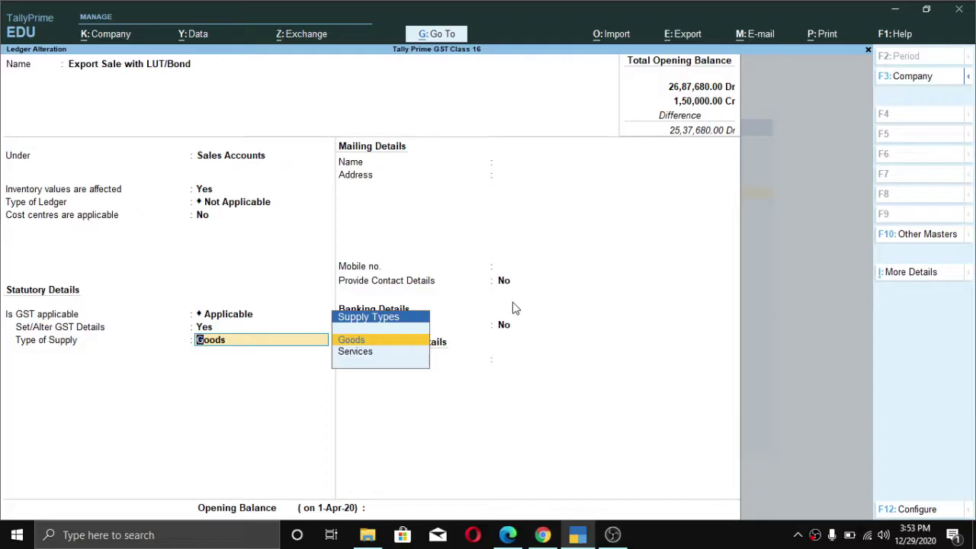
- Keep Goods as the type of supply, leave the opening balance blank and save the Export Sale with LUT/Bond ledger
{"action": "key", "text": "Return"}
{"action": "key", "text": "Return"}
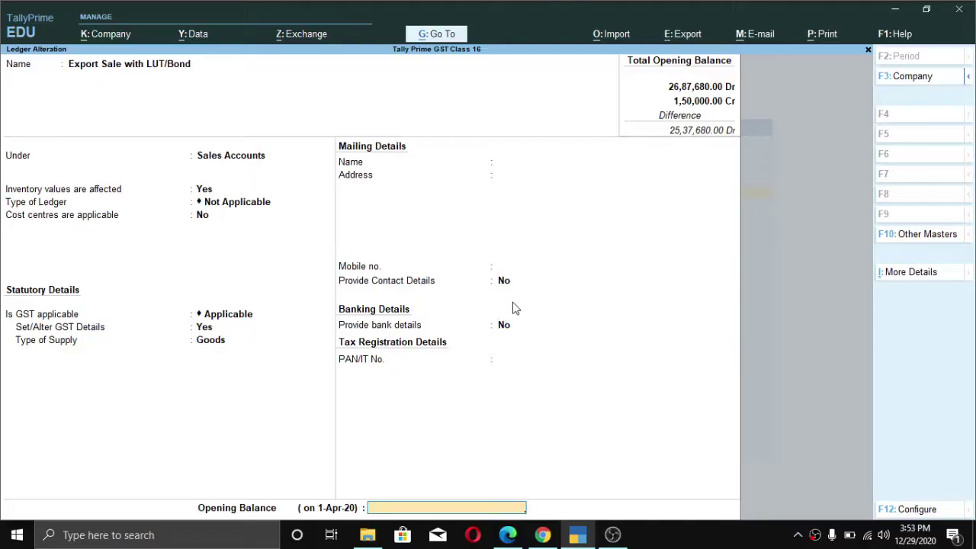
{"action": "key", "text": "Return"}
{"action": "key", "text": "Return"}
- Open the Aber Diamond Ltd (Canada) ledger for alteration and review its group, bill-by-bill, credit period, inventory and cost centre settings
{"action": "type", "text": "a"}
{"action": "key", "text": "Return"}
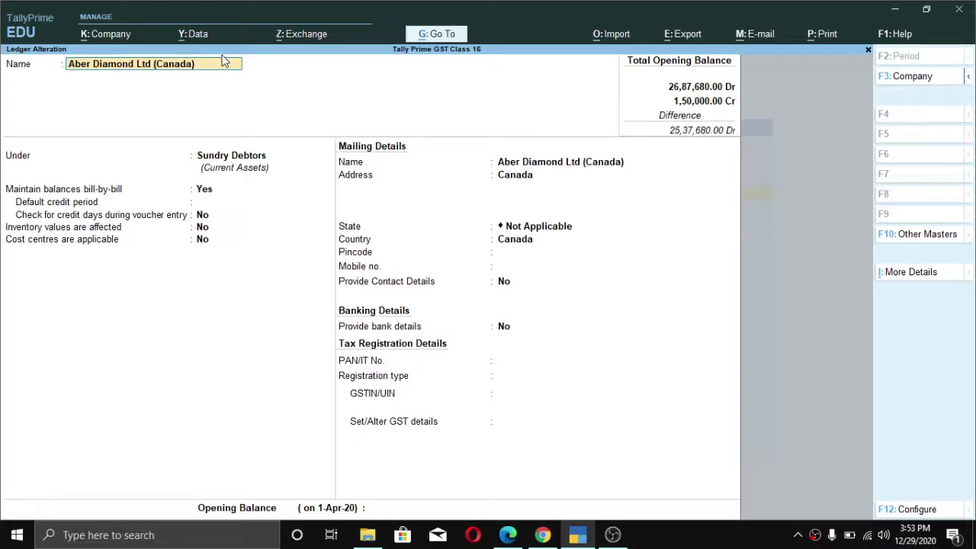
{"action": "key", "text": "Return"}
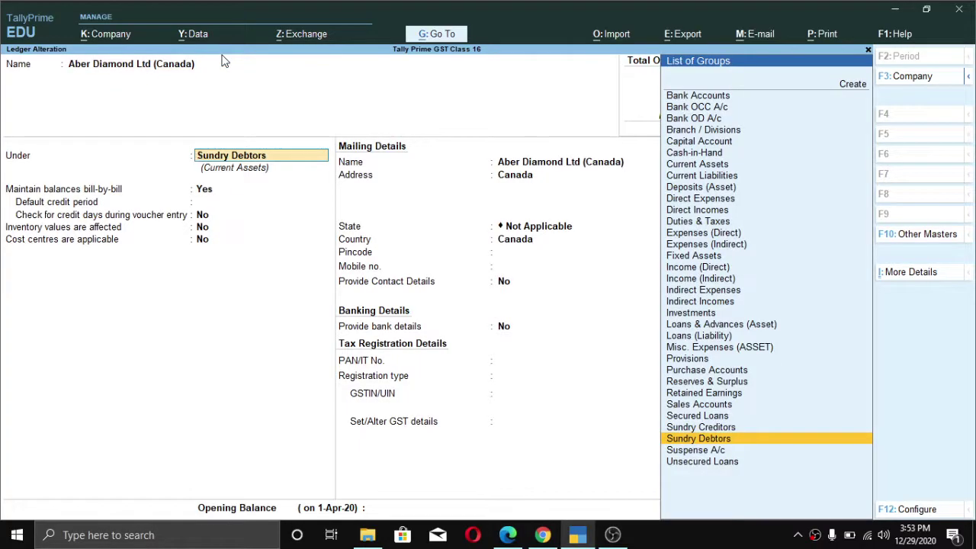
{"action": "key", "text": "Return"}
{"action": "key", "text": "Return"}
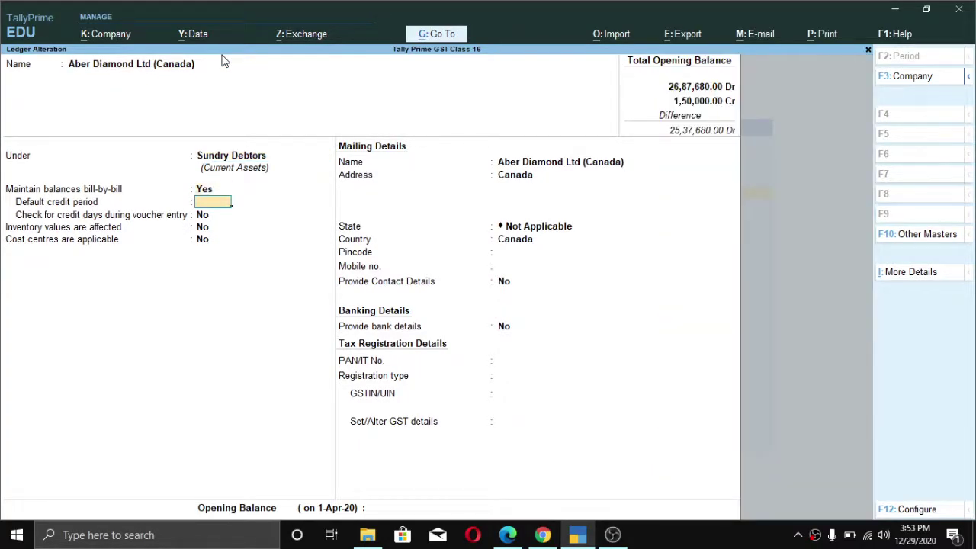
{"action": "key", "text": "BackSpace"}
{"action": "key", "text": "Return"}
{"action": "key", "text": "Return"}
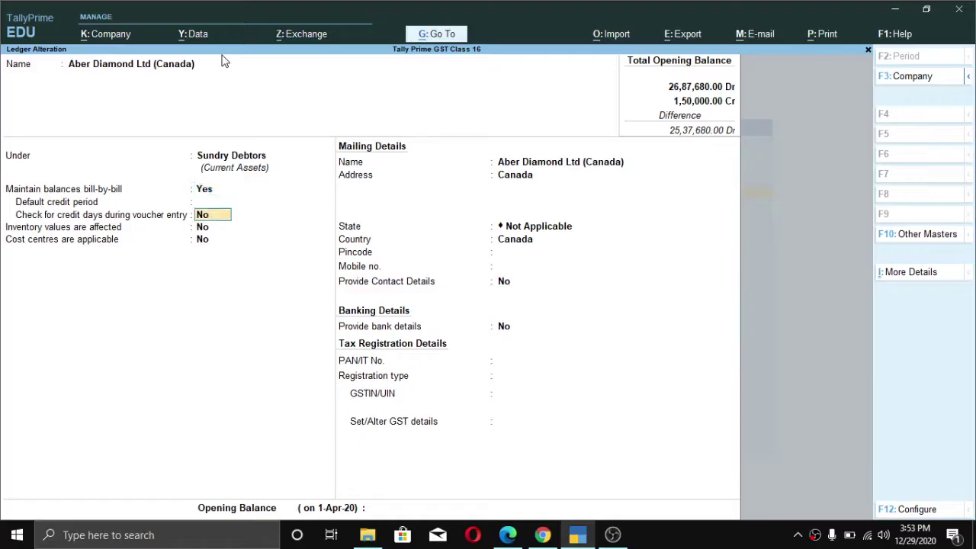
{"action": "key", "text": "Return"}
{"action": "key", "text": "Return"}
{"action": "key", "text": "Return"}
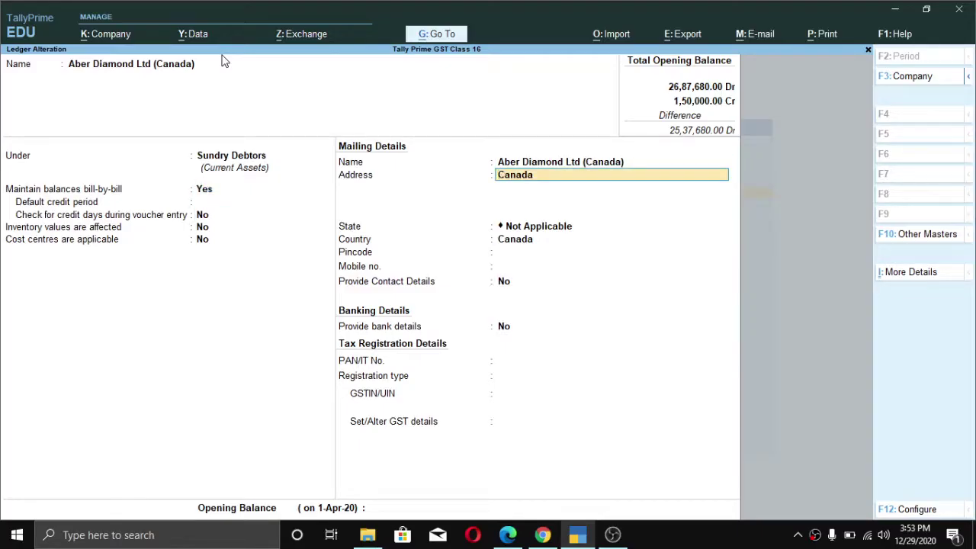
- Review the Canadian party's address, state, country, contact and bank details through to the opening balance, and close the ledger
{"action": "key", "text": "Return"}
{"action": "key", "text": "Return"}
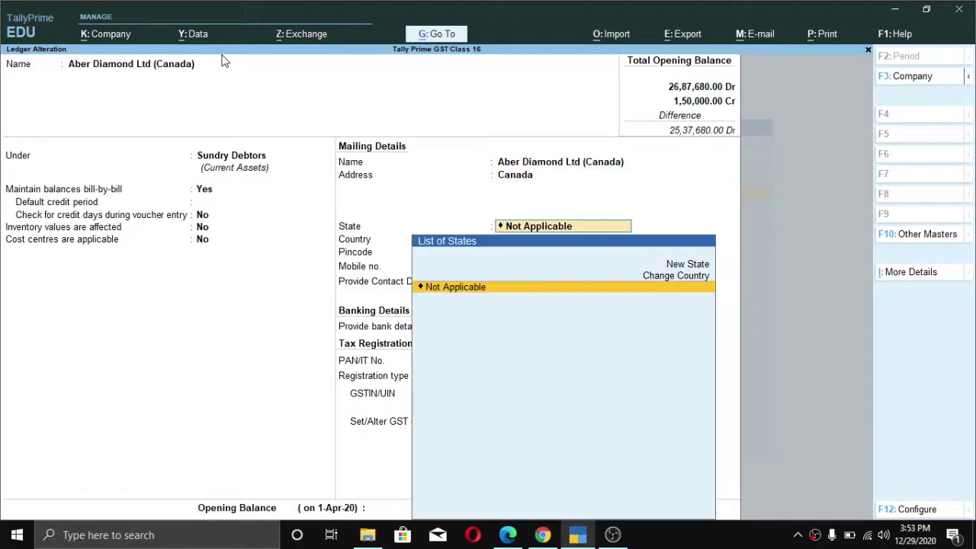
{"action": "key", "text": "Return"}
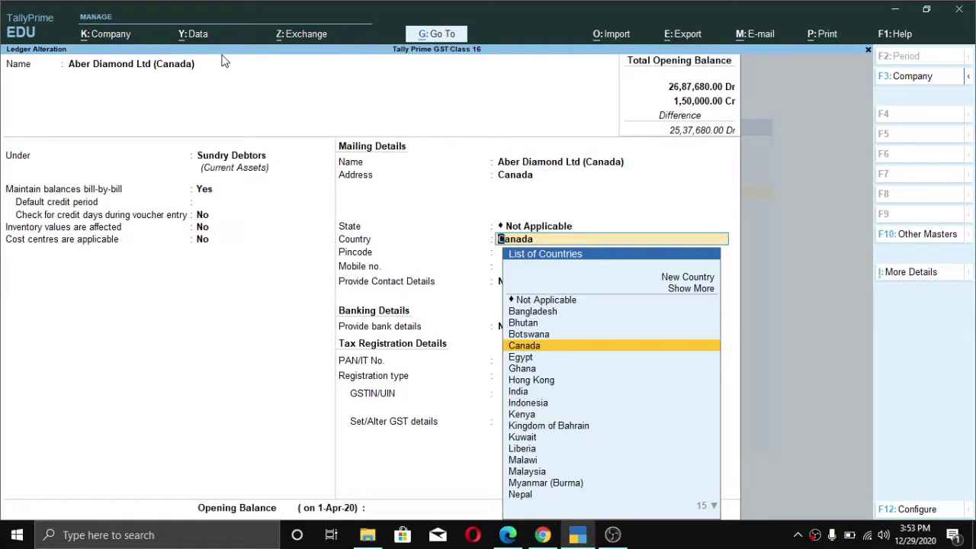
{"action": "key", "text": "Return"}
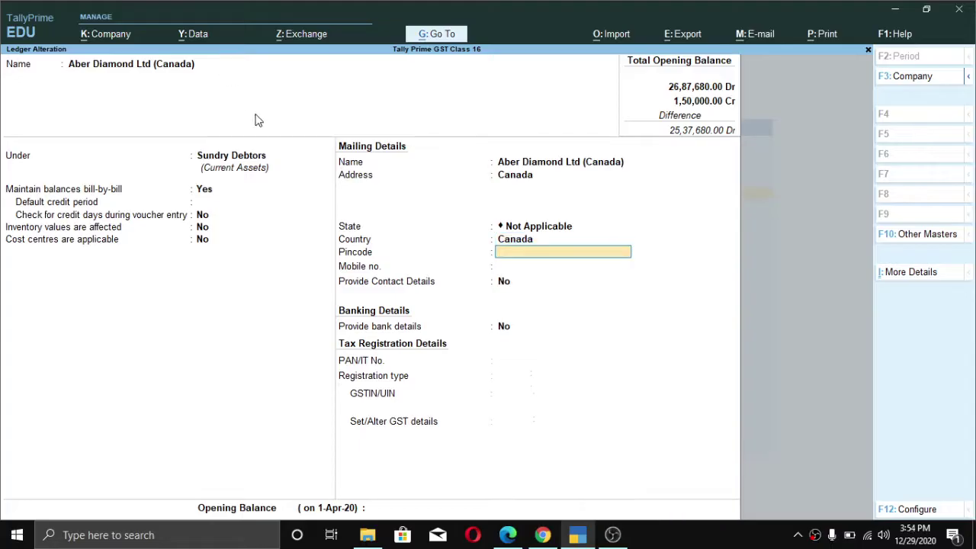
{"action": "key", "text": "Return"}
{"action": "key", "text": "Return"}
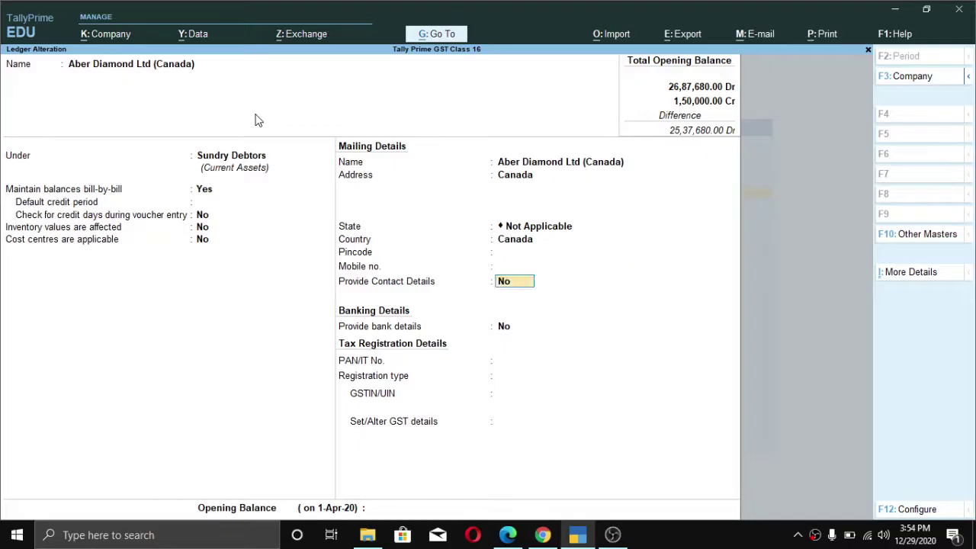
{"action": "key", "text": "Return"}
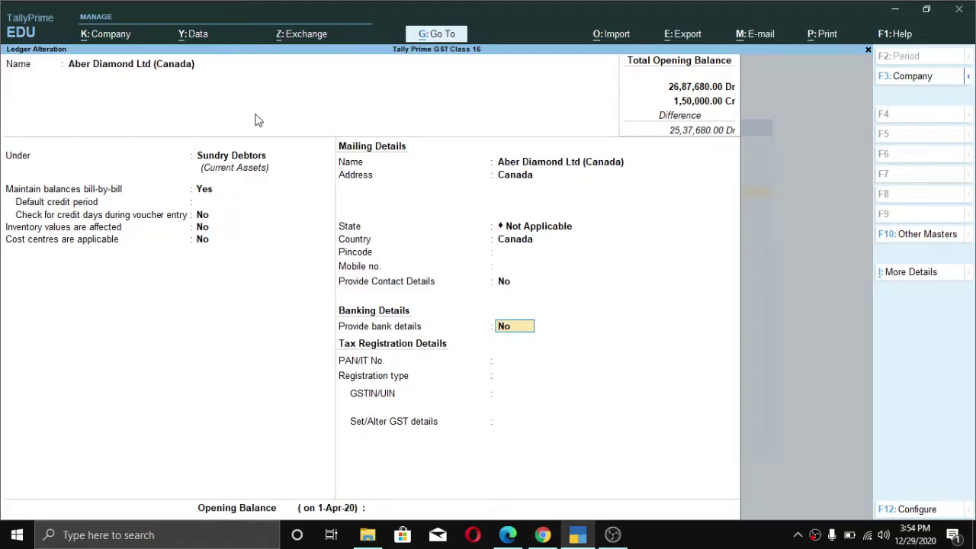
{"action": "key", "text": "Return"}
{"action": "key", "text": "Return"}
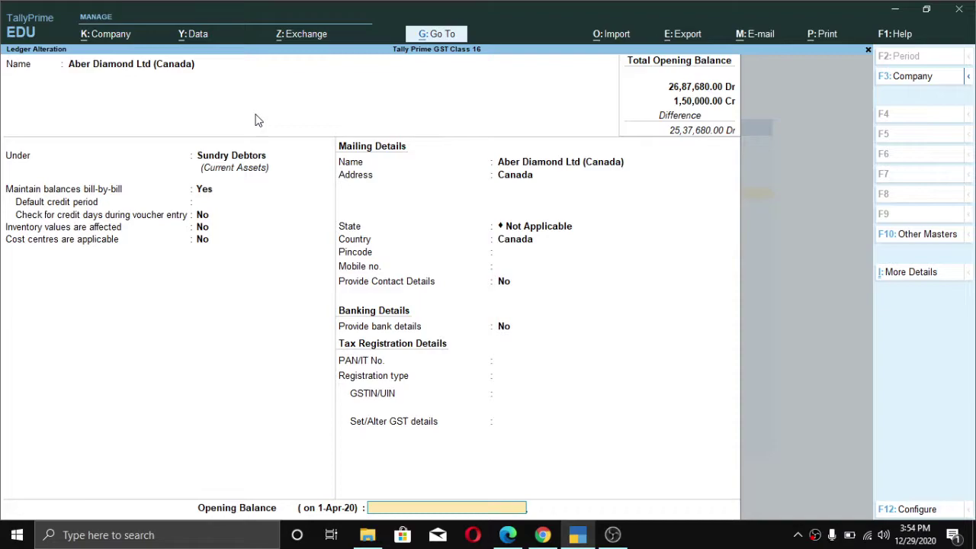
{"action": "key", "text": "Return"}
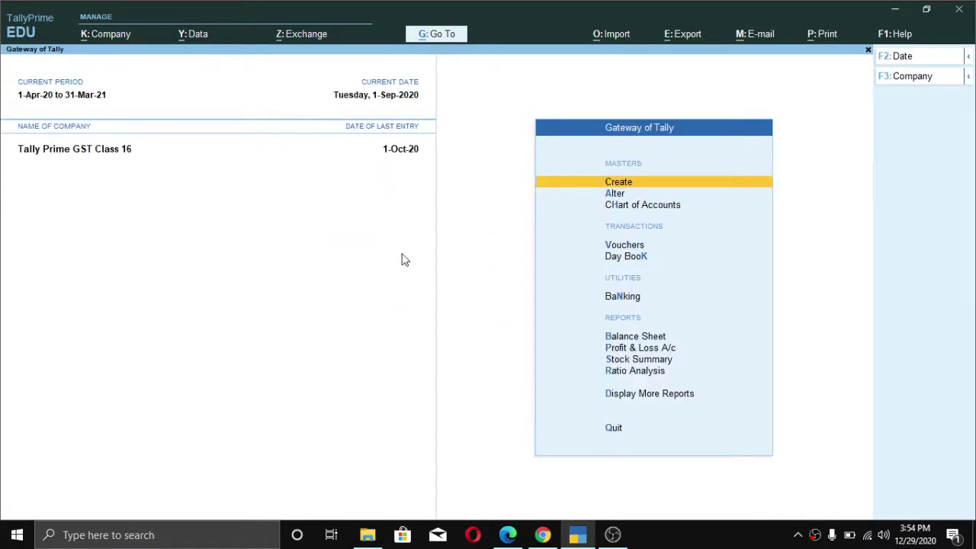
- Start a new sales voucher in Item Invoice mode
{"action": "key", "text": "Down"}
{"action": "key", "text": "Down"}
{"action": "key", "text": "Down"}
{"action": "key", "text": "Return"}
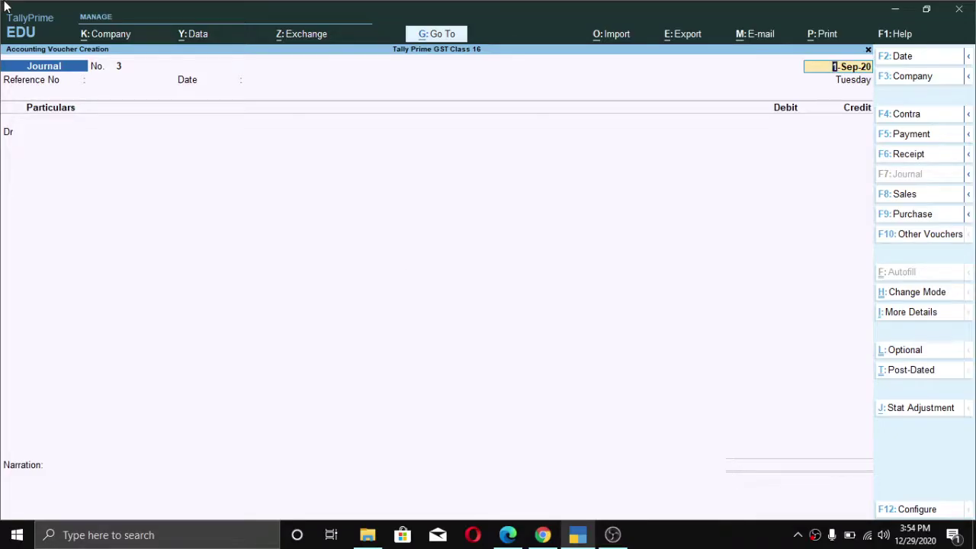
{"action": "key", "text": "F8"}
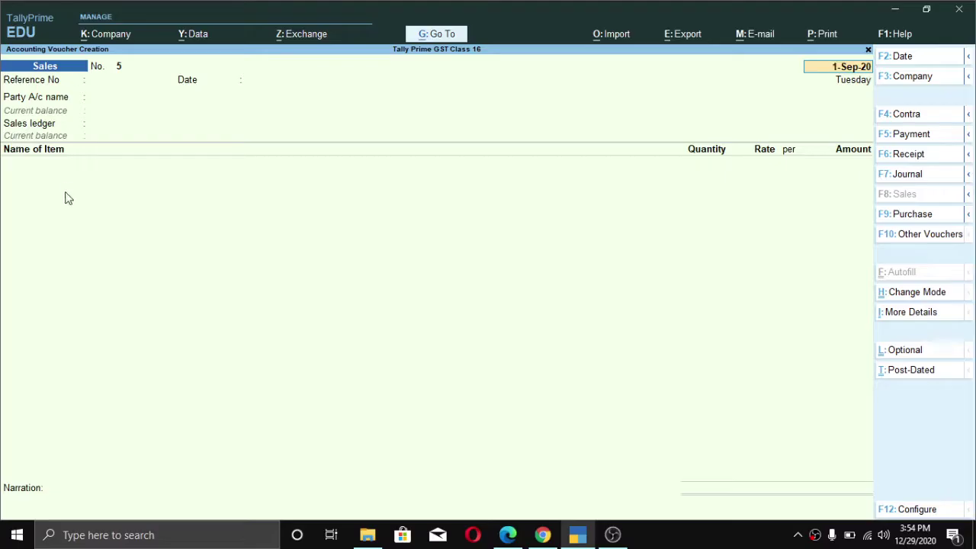
{"action": "left_click", "coordinate": [915, 293]}
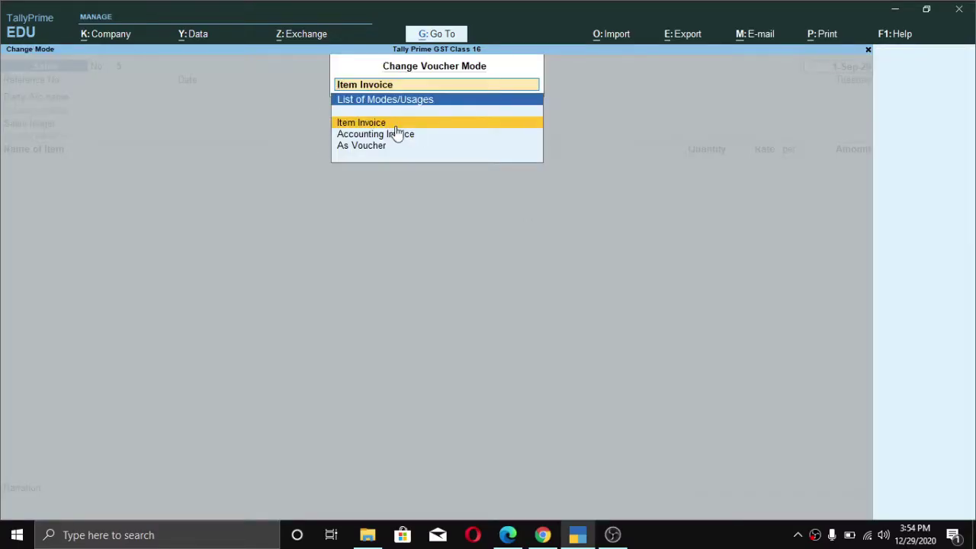
{"action": "left_click", "coordinate": [396, 133]}
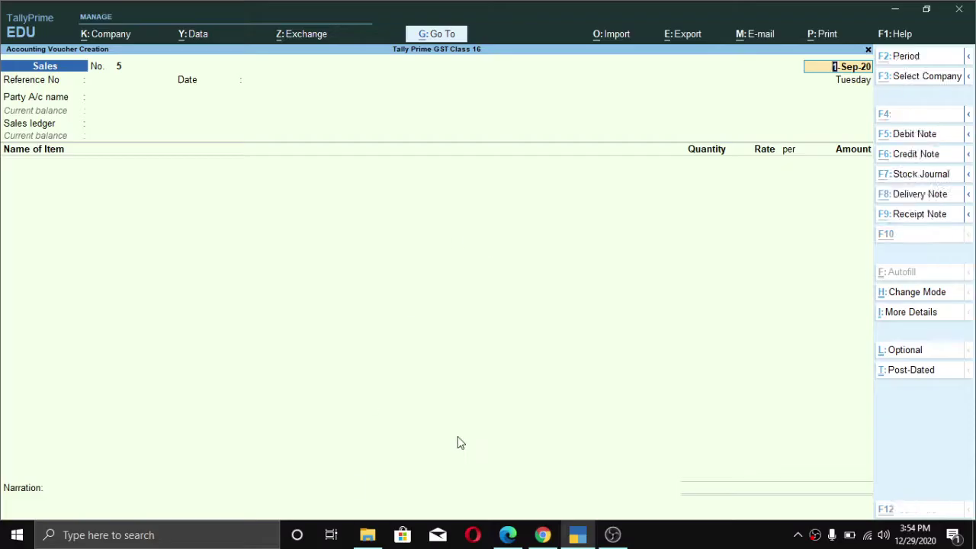
- Check in the voucher configuration that Modify Tax Rate details of GST is set to Yes, and accept the configuration
{"action": "left_click", "coordinate": [907, 509]}
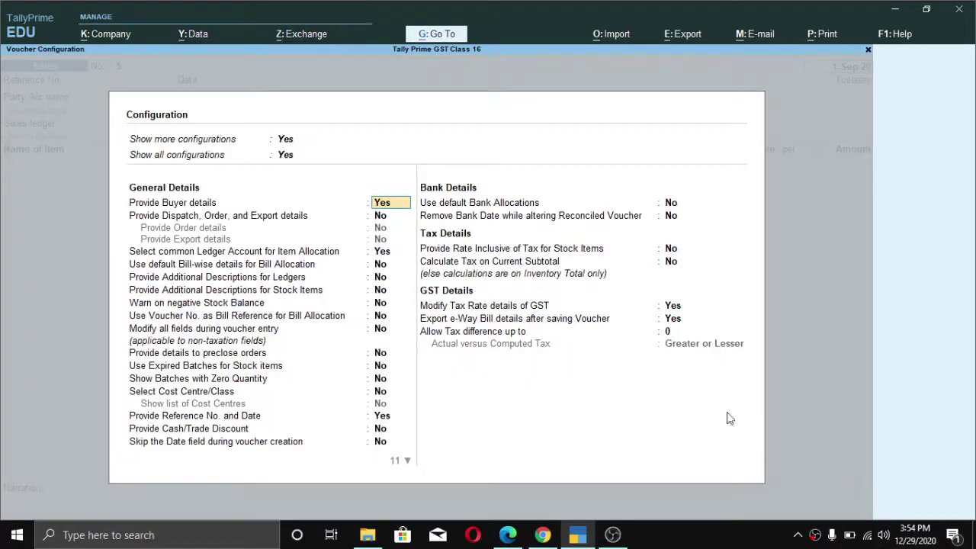
{"action": "left_click", "coordinate": [670, 309]}
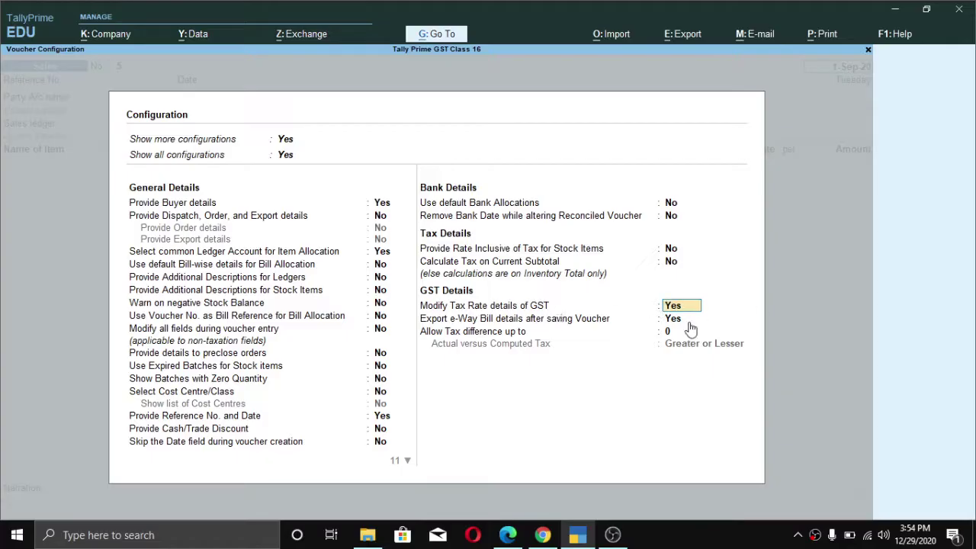
{"action": "key", "text": "ctrl+a"}
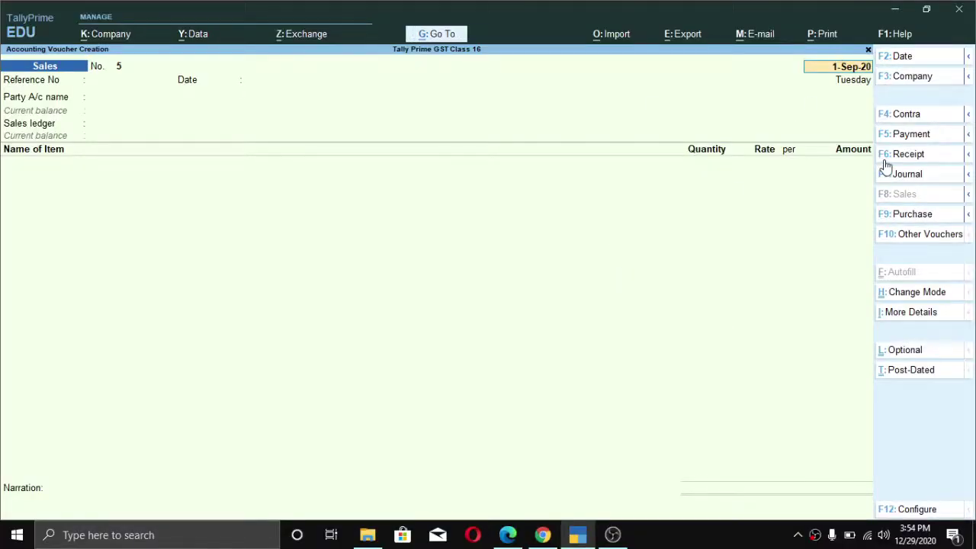
- Enter reference number 3455 dated 1-Sep-20, select Aber Diamond Ltd (Canada) as the party and accept its party details
{"action": "key", "text": "Return"}
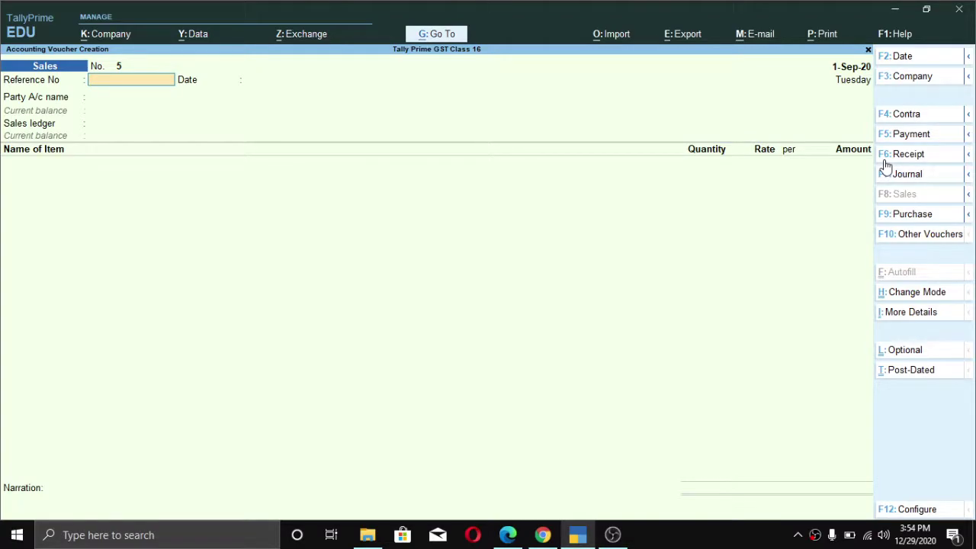
{"action": "key", "text": "ctrl"}
{"action": "key", "text": "Return"}
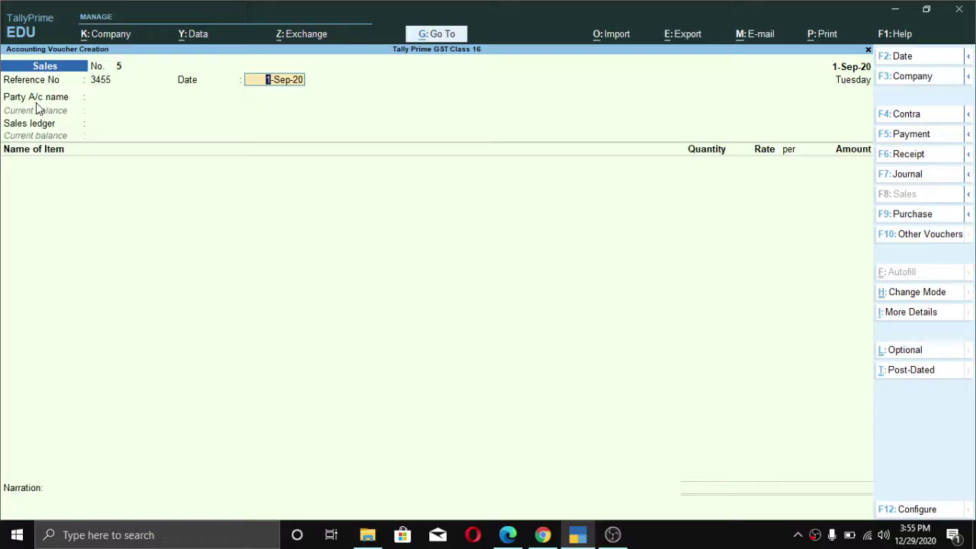
{"action": "key", "text": "Return"}
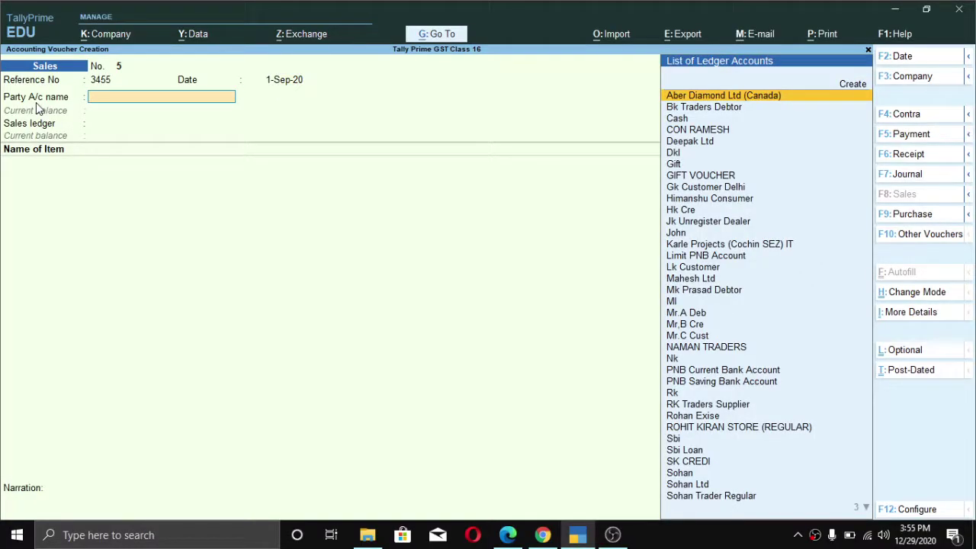
{"action": "key", "text": "Return"}
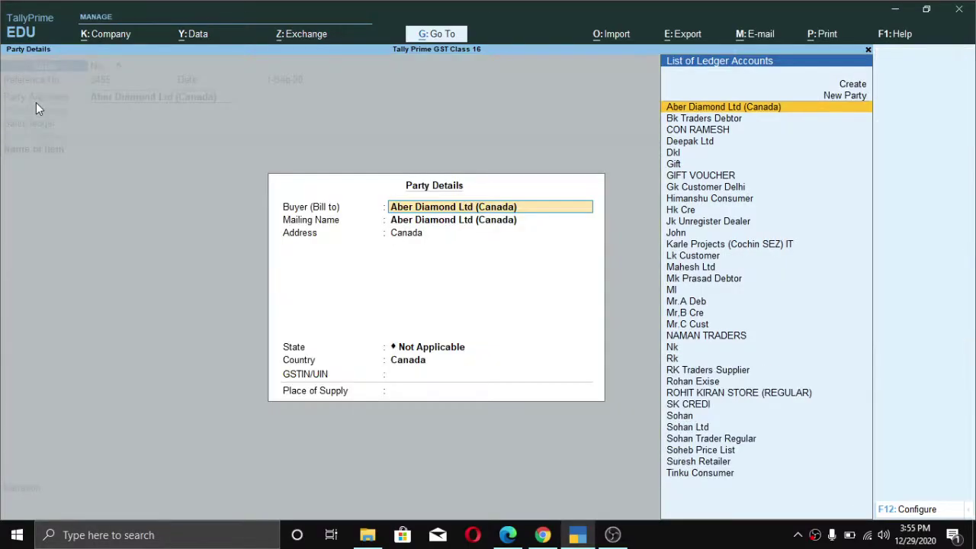
{"action": "key", "text": "ctrl+a"}
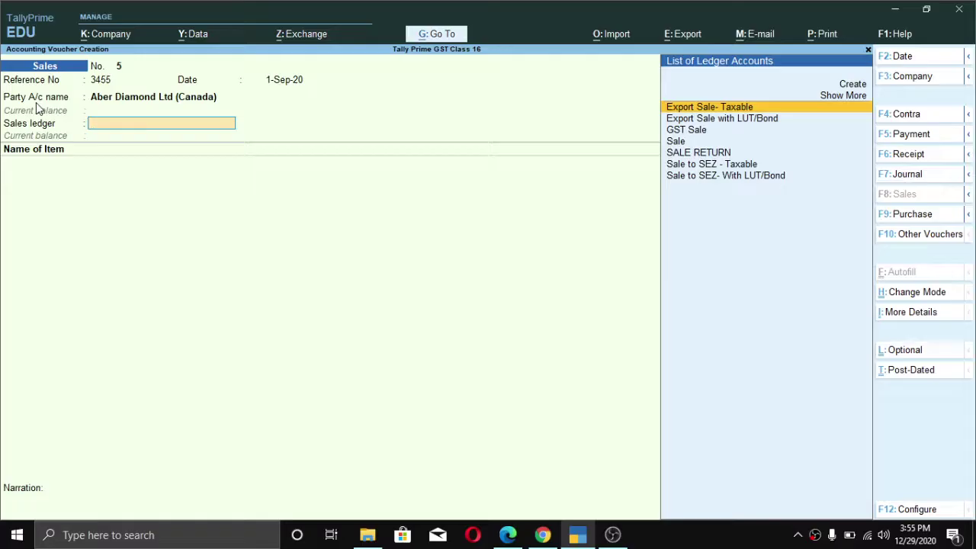
- Select Export Sale with LUT/Bond as the sales ledger and set its tax classification to Exports LUT/Bond
{"action": "key", "text": "Down"}
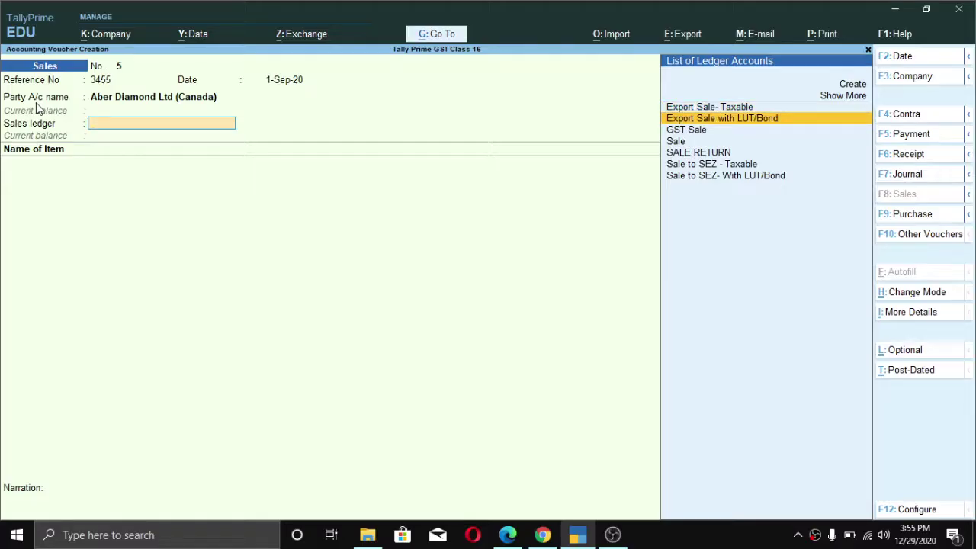
{"action": "key", "text": "Return"}
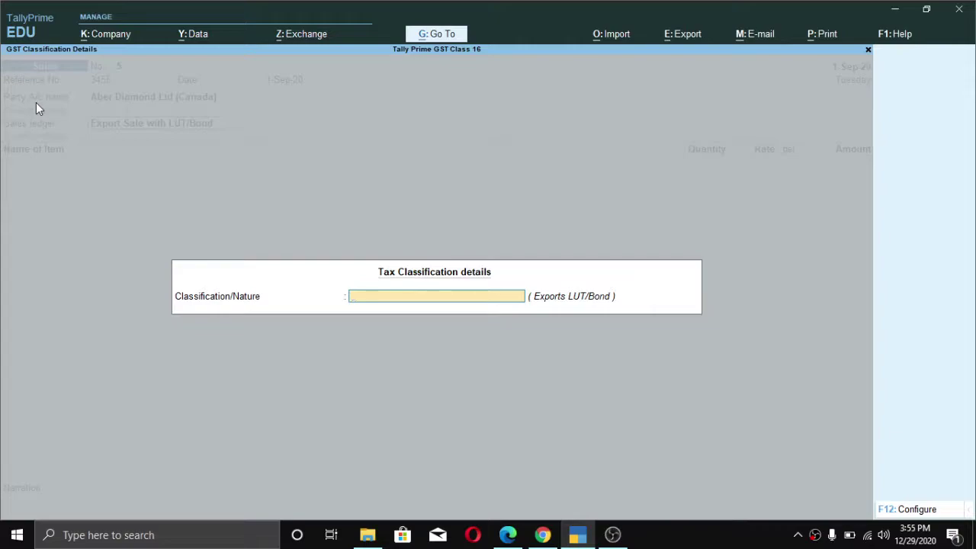
{"action": "type", "text": "Ex"}
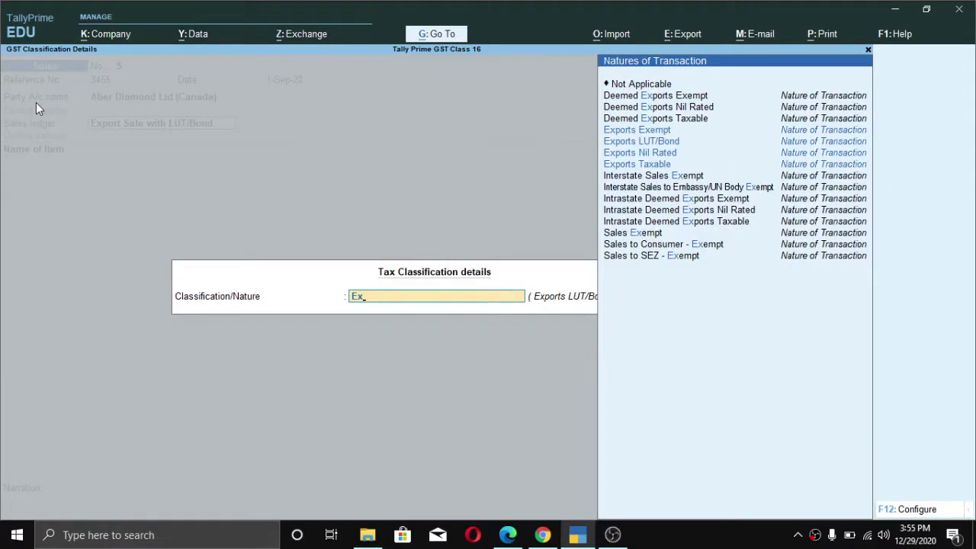
{"action": "key", "text": "Down"}
{"action": "key", "text": "Down"}
{"action": "key", "text": "Down"}
{"action": "key", "text": "Down"}
{"action": "key", "text": "Up"}
{"action": "key", "text": "Up"}
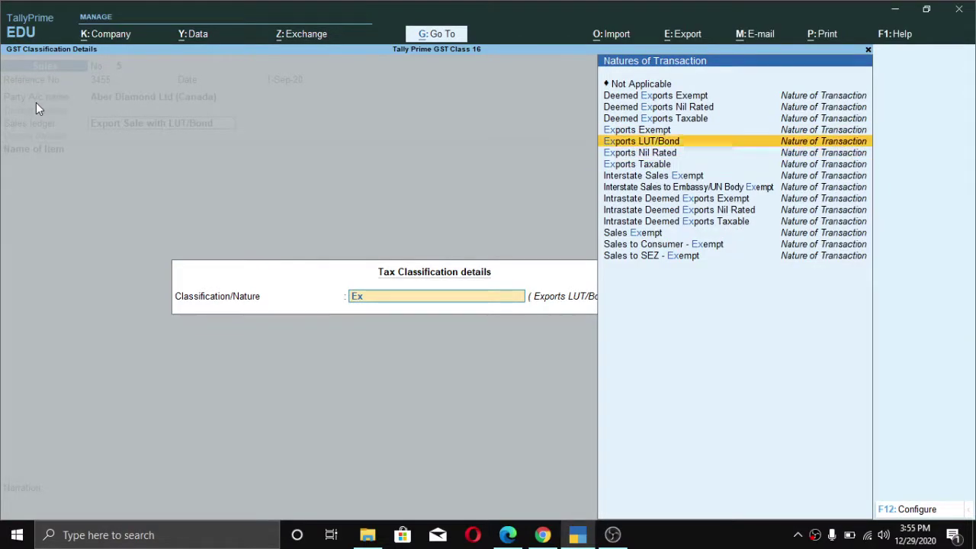
{"action": "key", "text": "Return"}
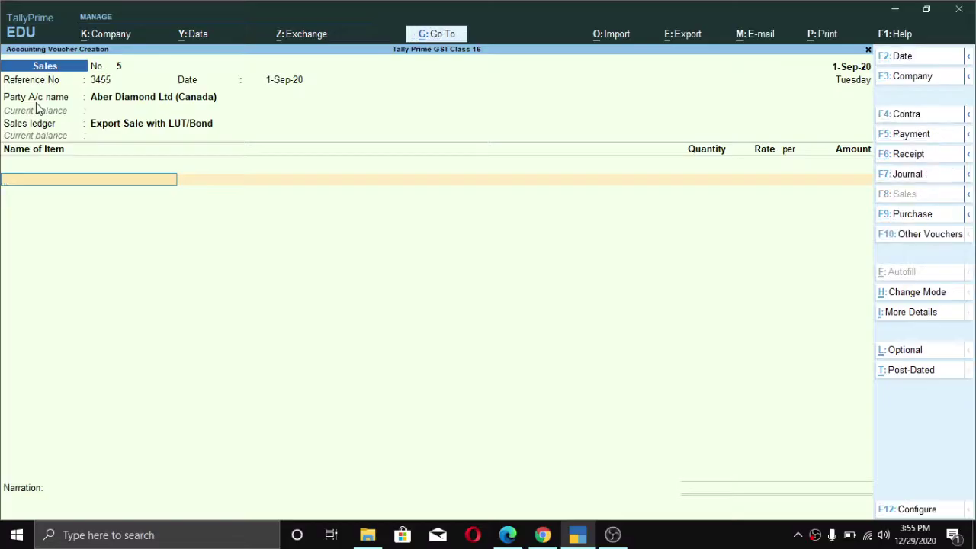
- Add Dell Laptop as the invoice item with tracking number and order number set to Not Applicable
{"action": "type", "text": "De"}
{"action": "key", "text": "Return"}
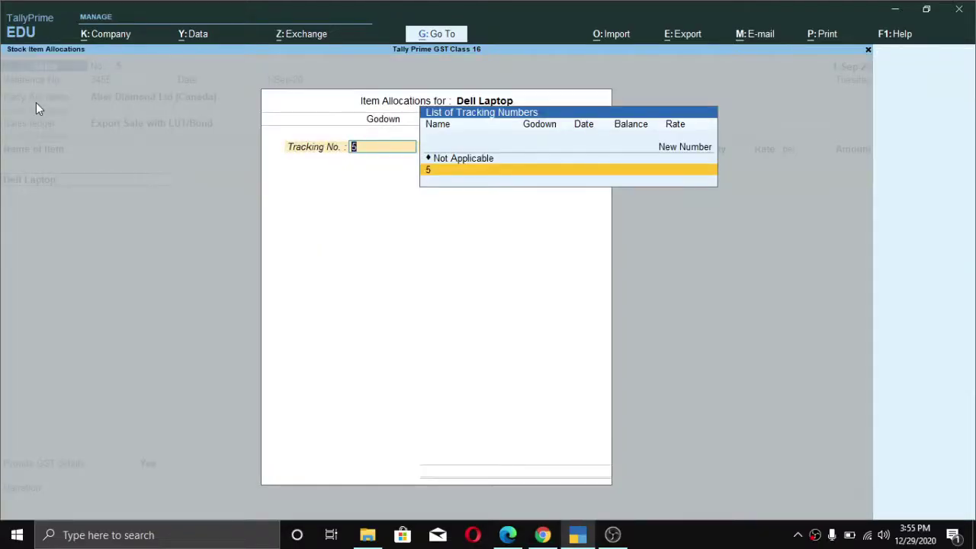
{"action": "key", "text": "Up"}
{"action": "key", "text": "Return"}
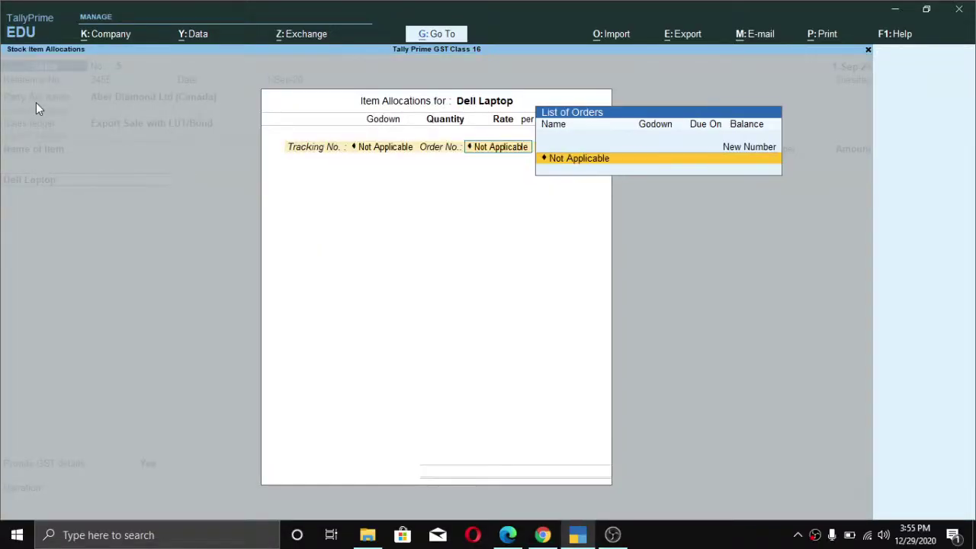
{"action": "key", "text": "Return"}
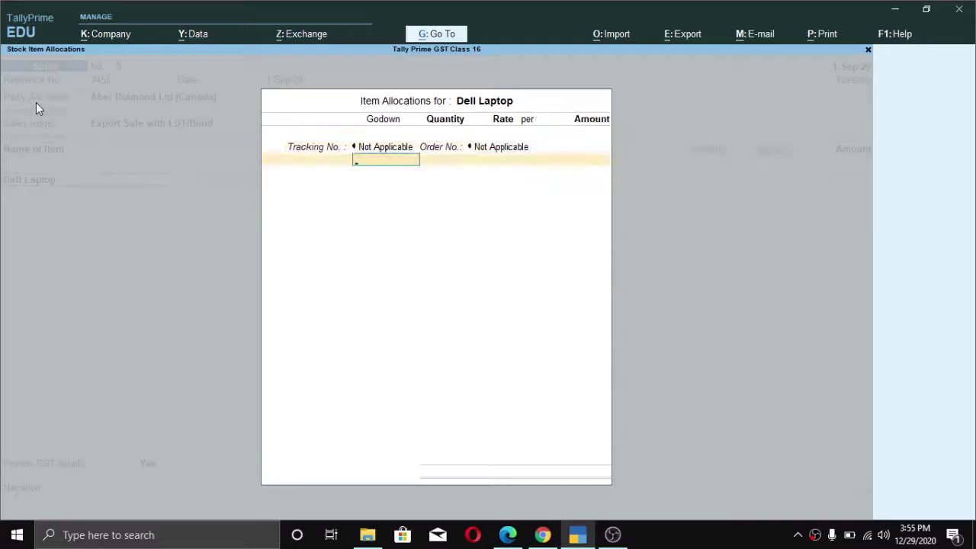
- Allocate 12 pcs of Dell Laptop from Main Location at a rate of 1,000.00 and end the item list
{"action": "type", "text": "M"}
{"action": "key", "text": "Return"}
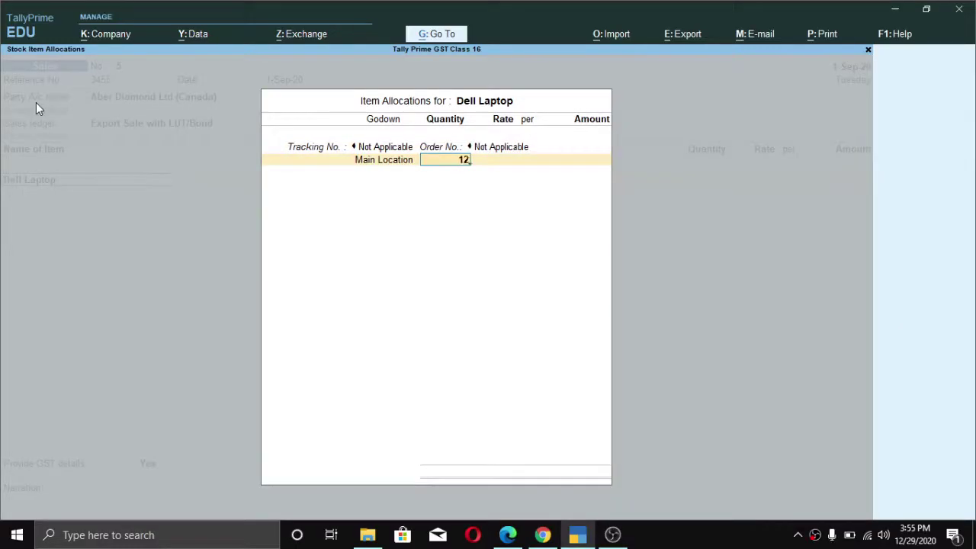
{"action": "key", "text": "Return"}
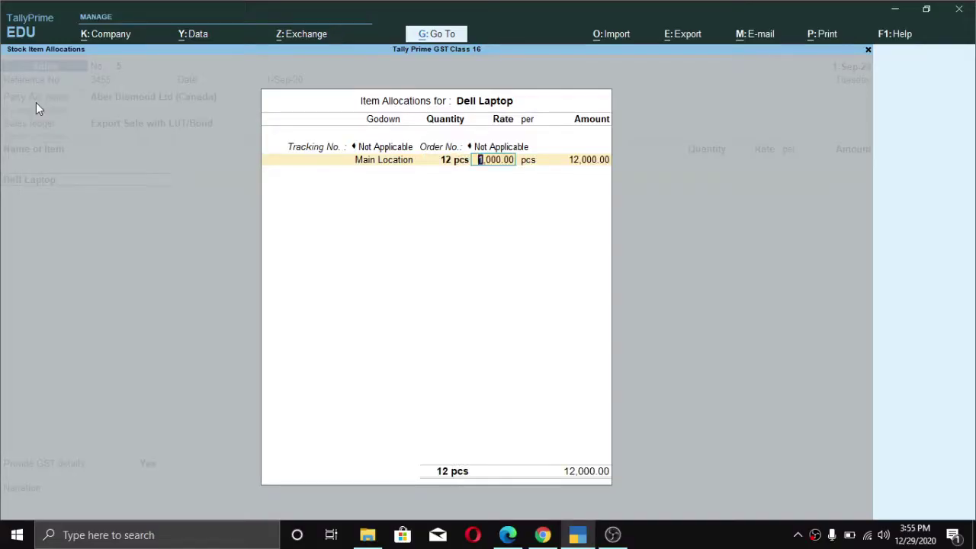
{"action": "key", "text": "Return"}
{"action": "key", "text": "Return"}
{"action": "key", "text": "Return"}
{"action": "key", "text": "Return"}
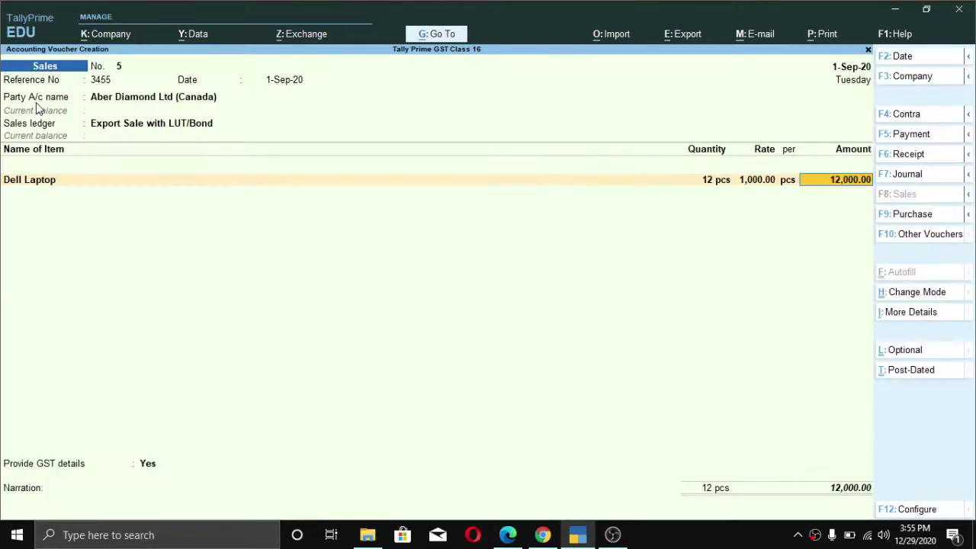
{"action": "key", "text": "Return"}
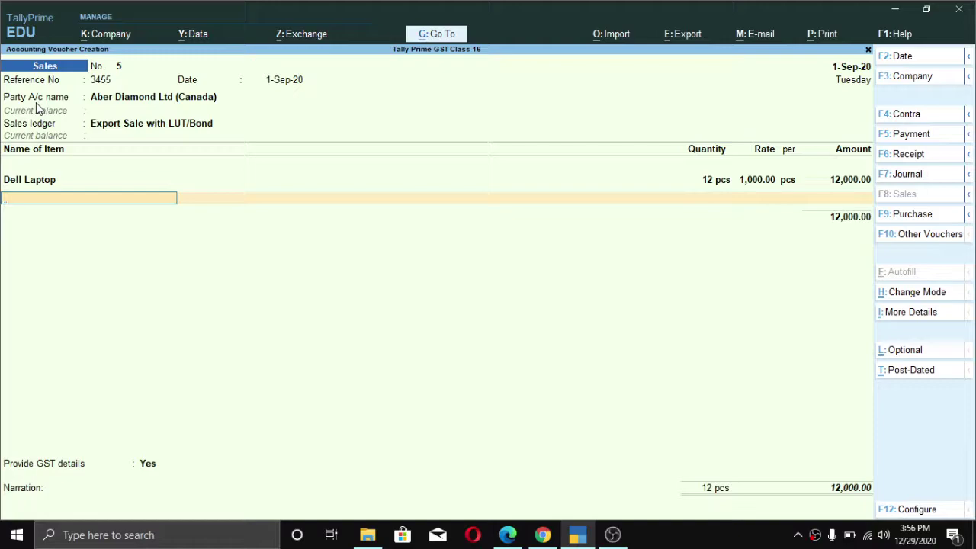
{"action": "key", "text": "Return"}
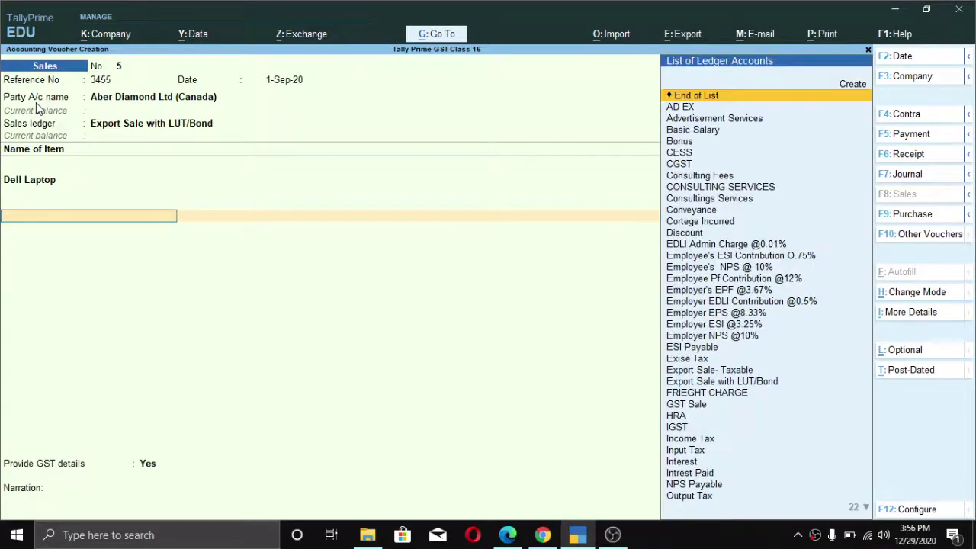
{"action": "type", "text": "ig"}
{"action": "key", "text": "Return"}
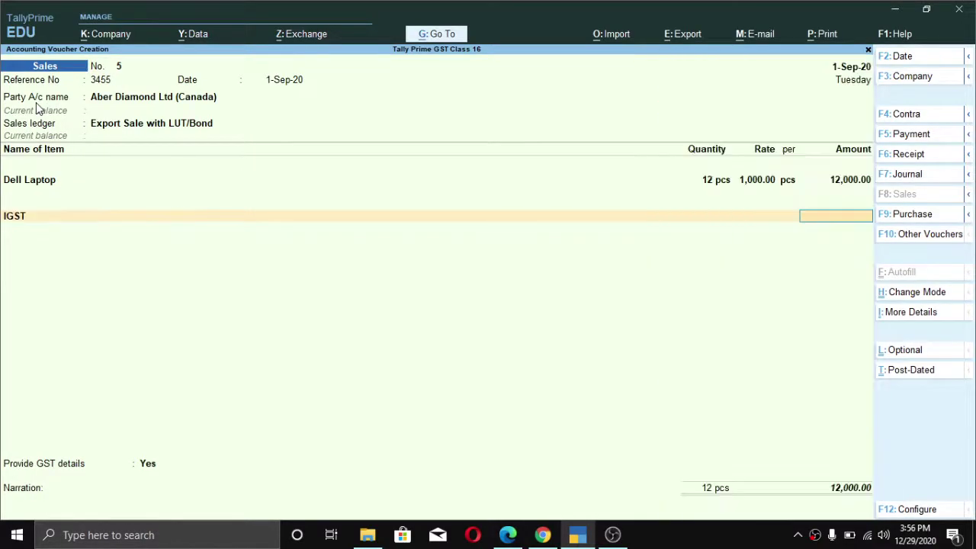
{"action": "key", "text": "BackSpace"}
{"action": "key", "text": "BackSpace"}
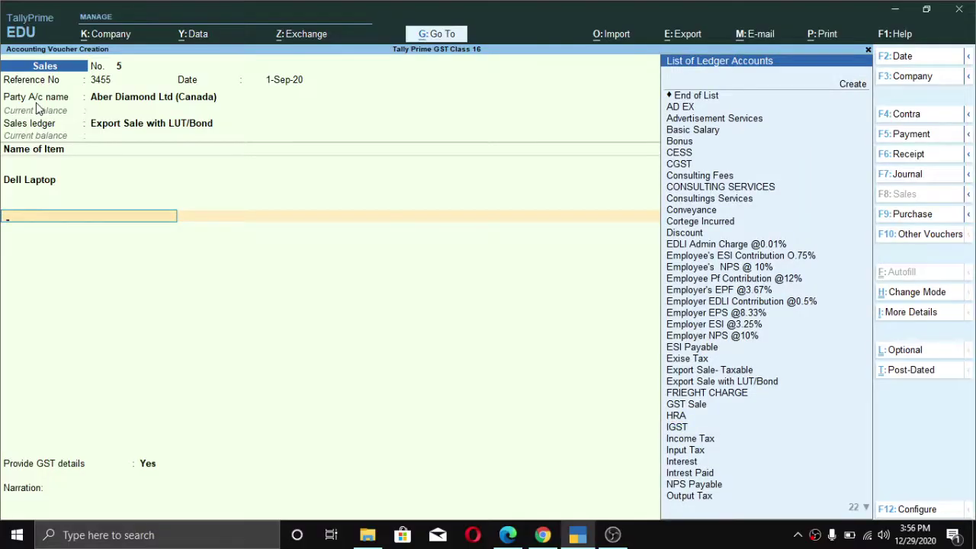
- End the voucher's ledger list without adding a tax ledger and keep Provide GST details as Yes
{"action": "key", "text": "Up"}
{"action": "key", "text": "Down"}
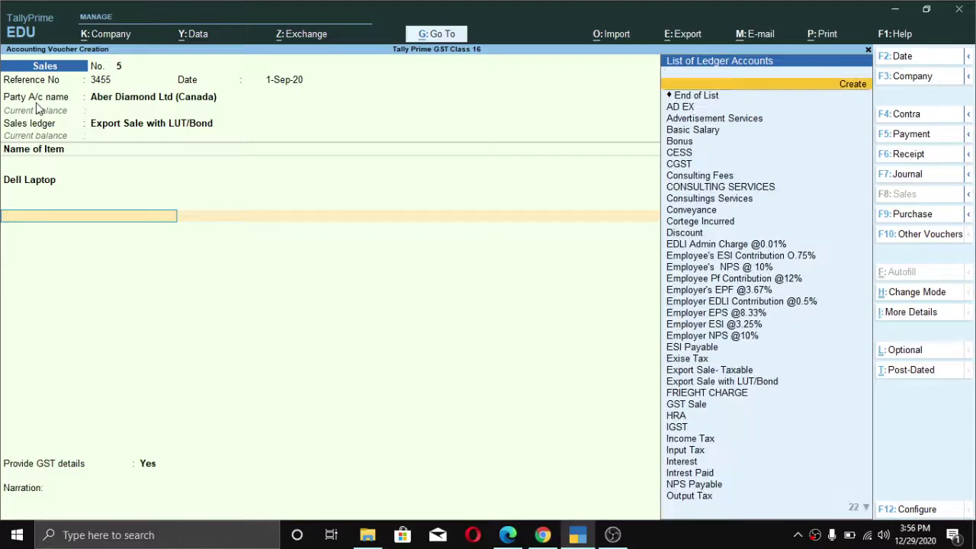
{"action": "key", "text": "Return"}
{"action": "key", "text": "ctrl"}
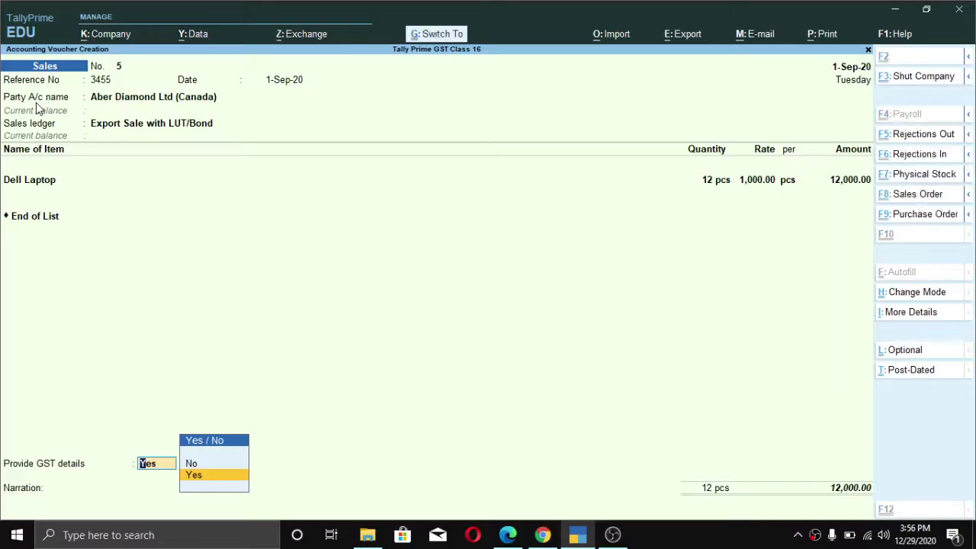
{"action": "key", "text": "Return"}
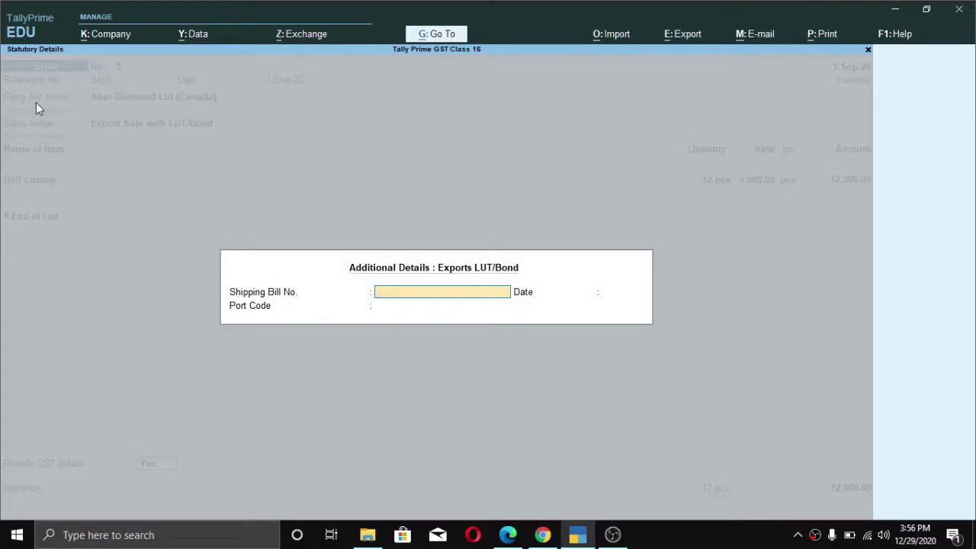
- Fill in the export details with shipping bill number 565454545, date 1-Sep-20 and port code 455
{"action": "type", "text": "565454545"}
{"action": "key", "text": "Return"}
{"action": "type", "text": "1"}
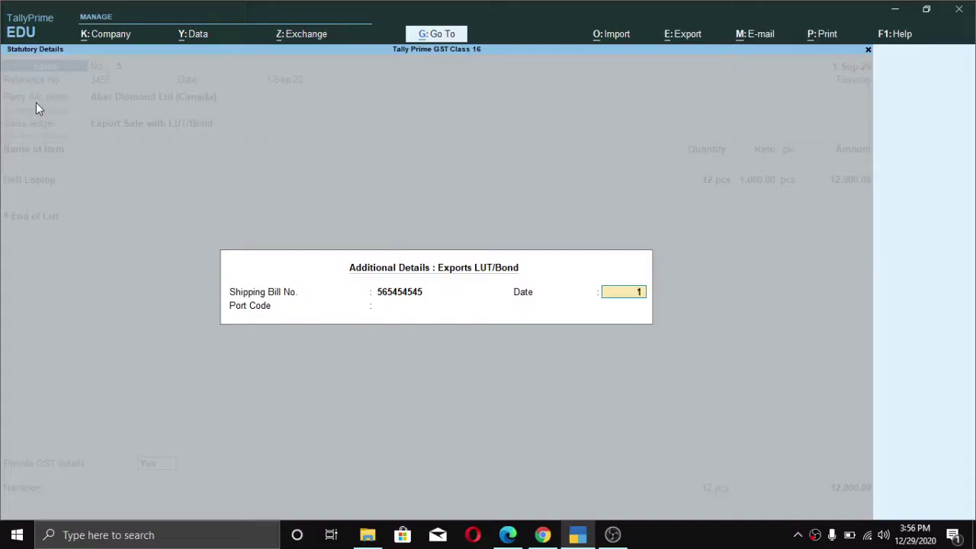
{"action": "type", "text": "9"}
{"action": "key", "text": "Return"}
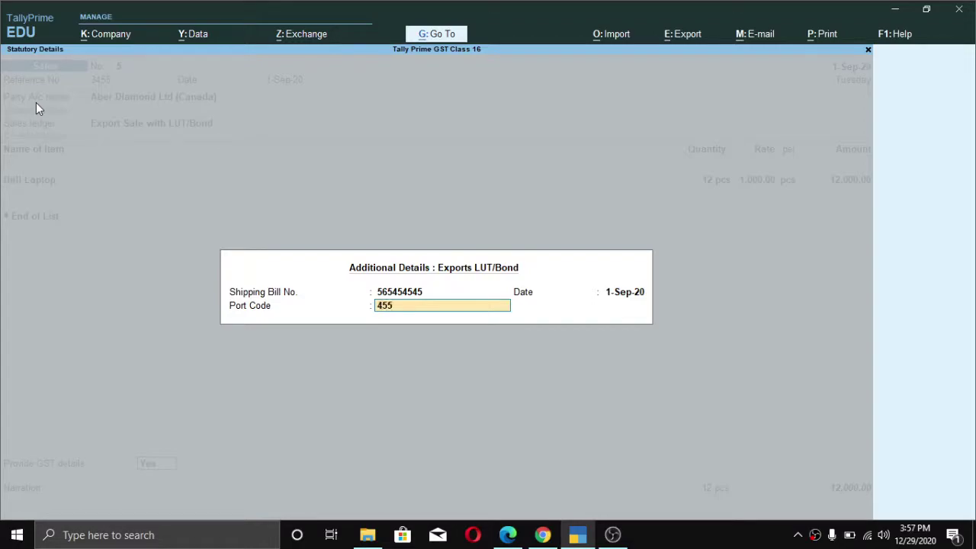
{"action": "type", "text": "565"}
{"action": "key", "text": "Return"}
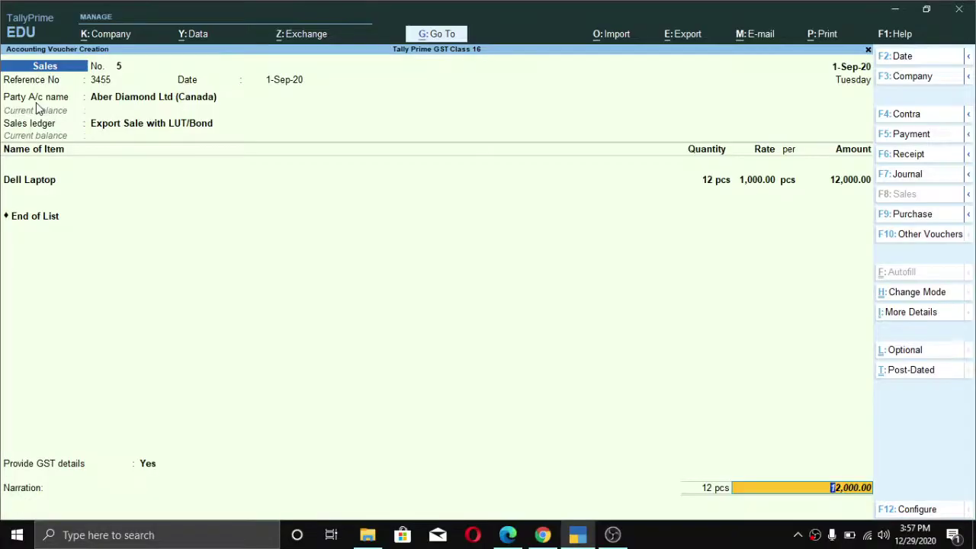
- Accept the bill-wise details as New Ref 3455 for 12,000.00 Dr and save the sales voucher
{"action": "key", "text": "Return"}
{"action": "key", "text": "Return"}
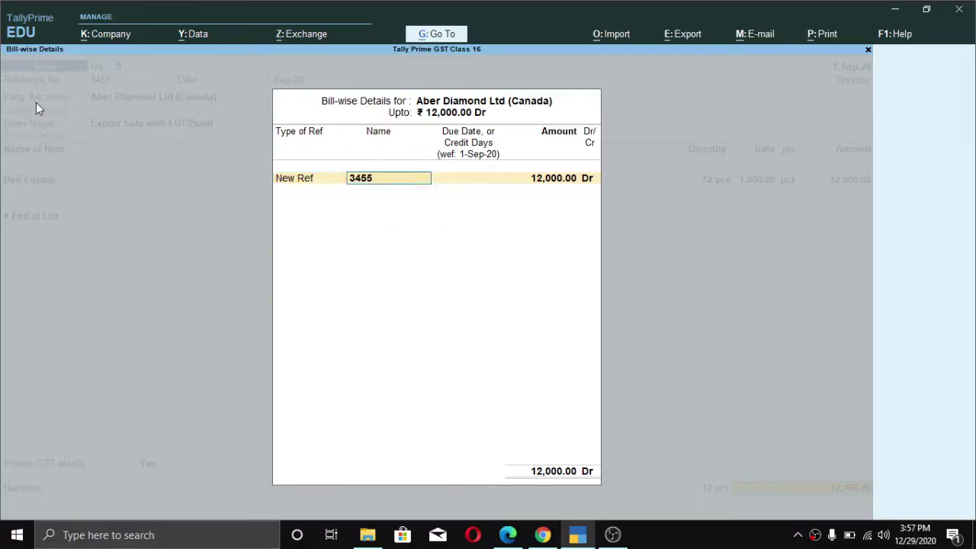
{"action": "key", "text": "Return"}
{"action": "key", "text": "Return"}
{"action": "key", "text": "Return"}
{"action": "key", "text": "Return"}
{"action": "key", "text": "Return"}
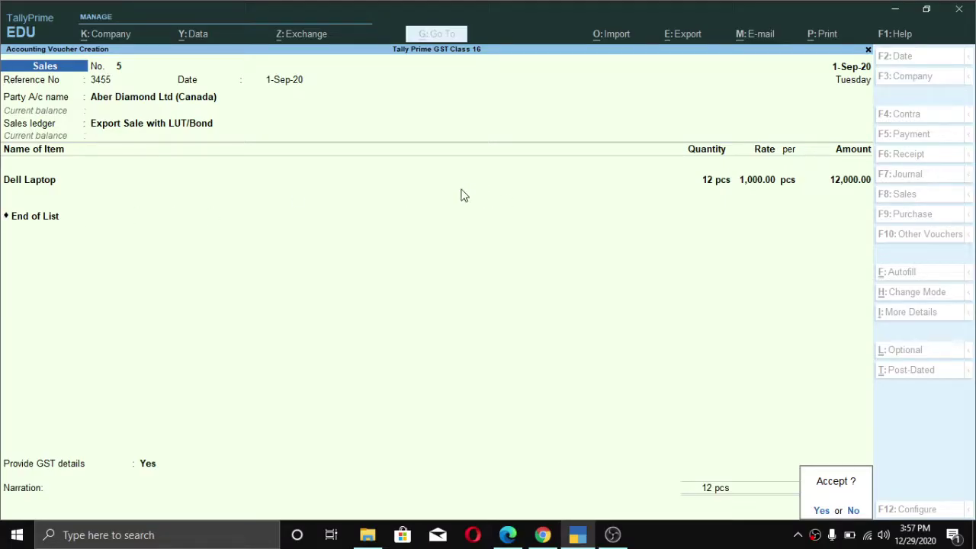
{"action": "key", "text": "Return"}
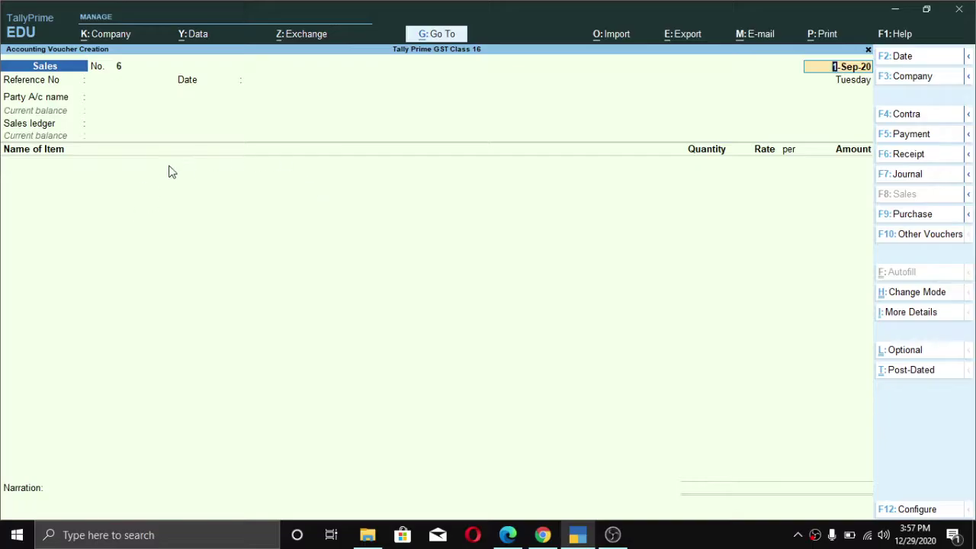
- Enter reference number 565677 dated 1-Sep-20 in the new voucher, select Aber Diamond Ltd (Canada) as the party and accept its details
{"action": "key", "text": "Return"}
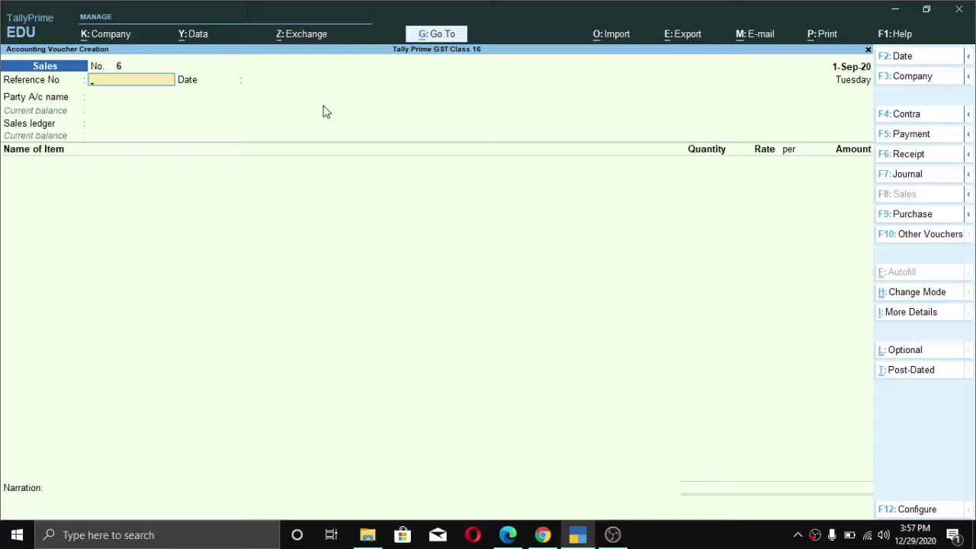
{"action": "type", "text": "565677"}
{"action": "key", "text": "Return"}
{"action": "key", "text": "Return"}
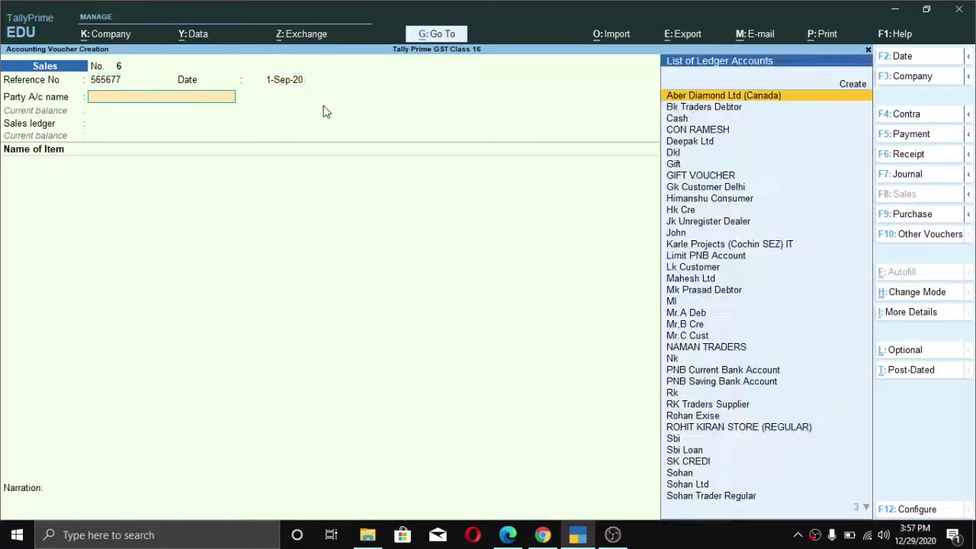
{"action": "key", "text": "Return"}
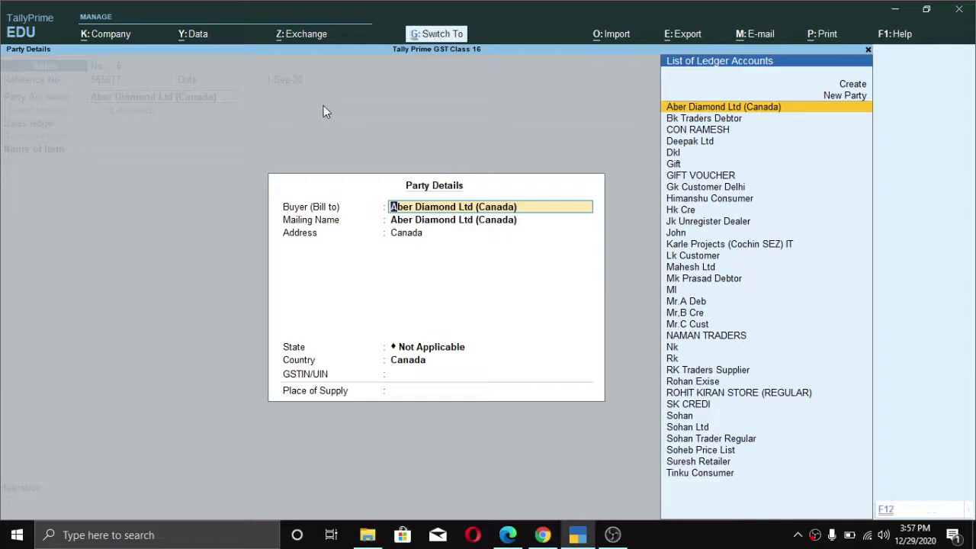
{"action": "key", "text": "ctrl+a"}
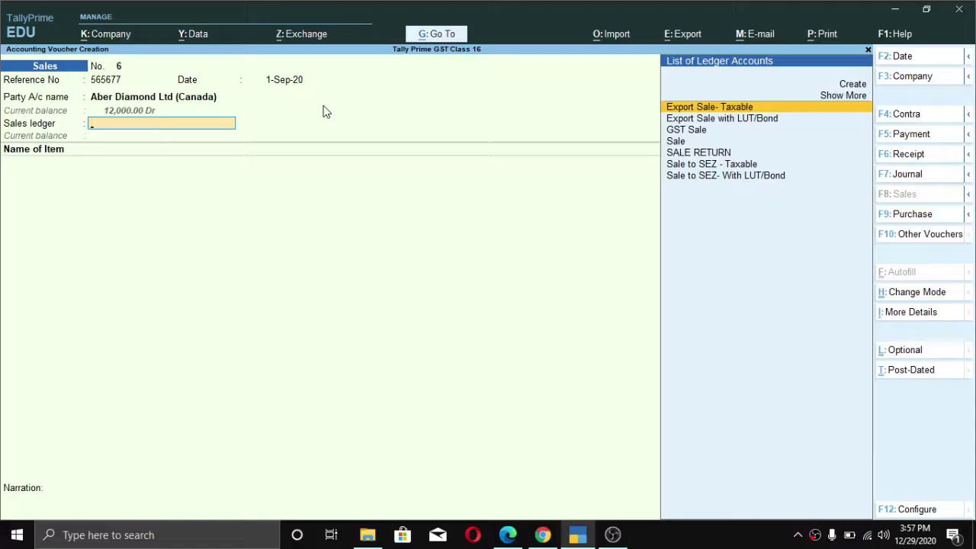
- Select Export Sale- Taxable as the sales ledger and set its tax classification to Exports Taxable
{"action": "key", "text": "Return"}
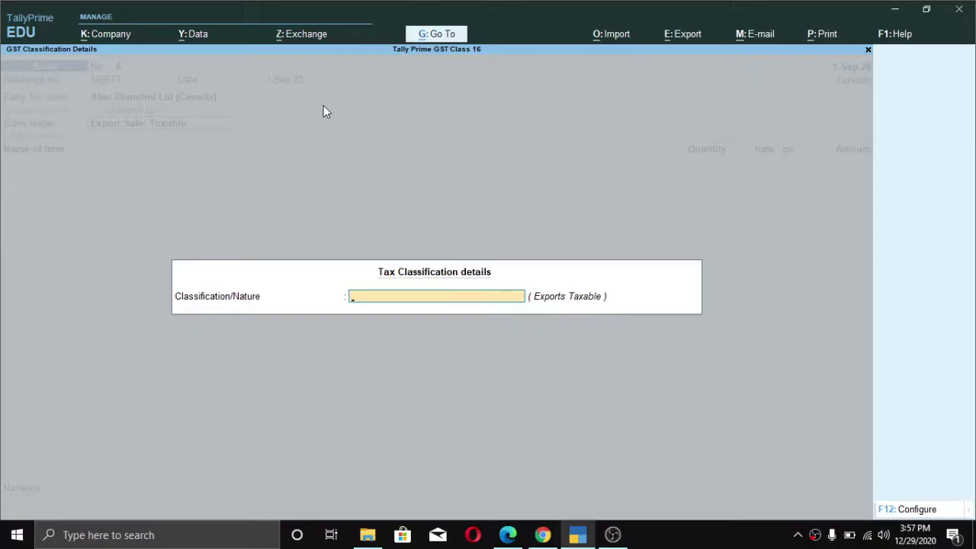
{"action": "type", "text": "E"}
{"action": "key", "text": "Down"}
{"action": "key", "text": "Down"}
{"action": "key", "text": "Up"}
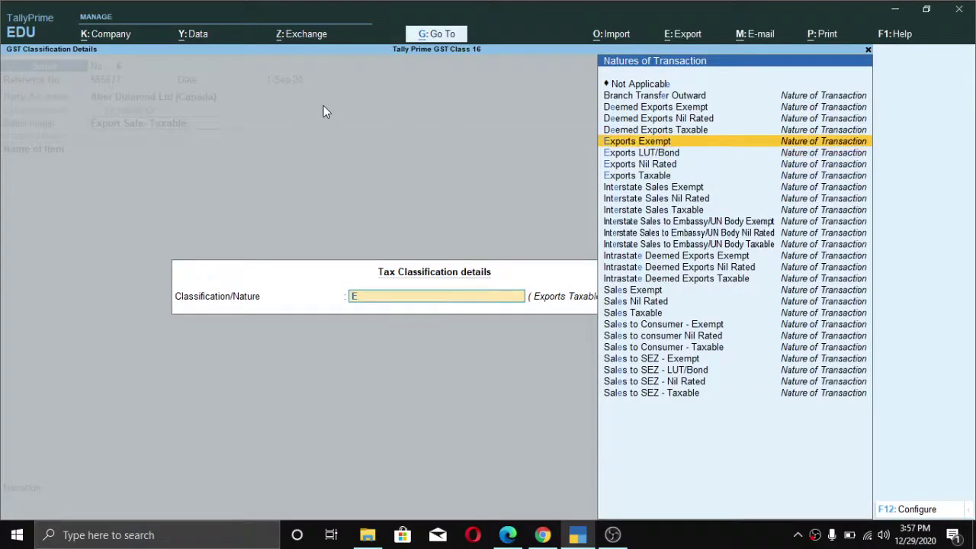
{"action": "key", "text": "Down"}
{"action": "key", "text": "Down"}
{"action": "key", "text": "Down"}
{"action": "key", "text": "Return"}
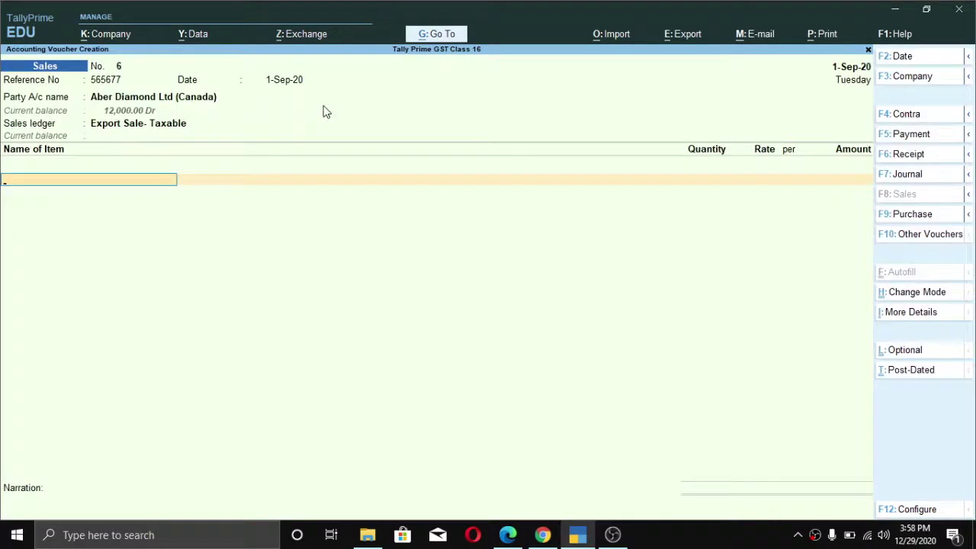
- Add Dell Laptop to the invoice with tracking and order numbers Not Applicable and Main Location as its godown
{"action": "type", "text": "De"}
{"action": "key", "text": "Return"}
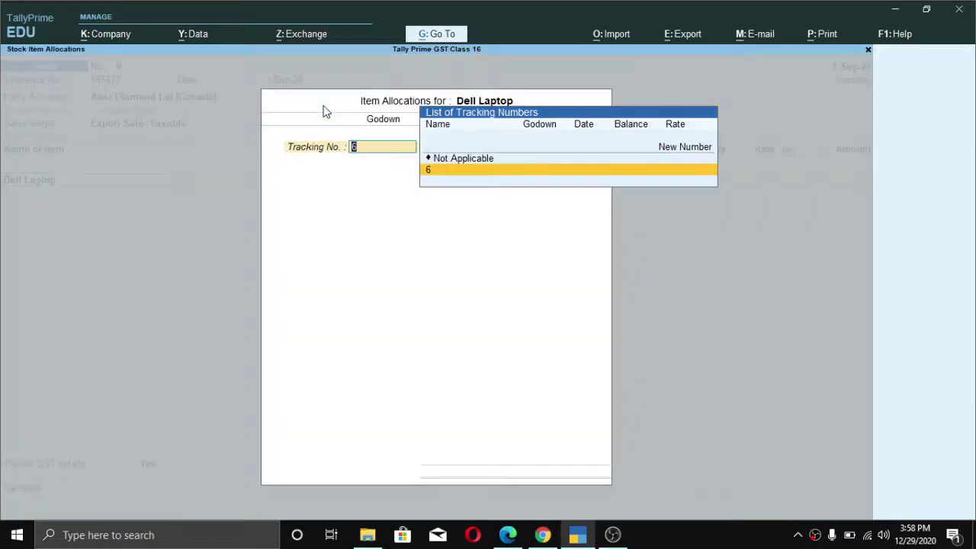
{"action": "key", "text": "Up"}
{"action": "key", "text": "Return"}
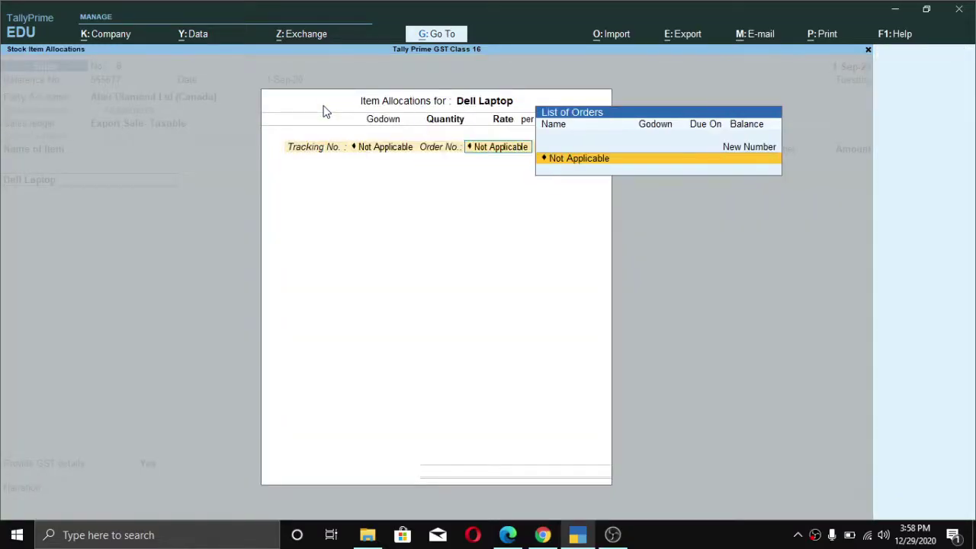
{"action": "key", "text": "Return"}
{"action": "type", "text": "M"}
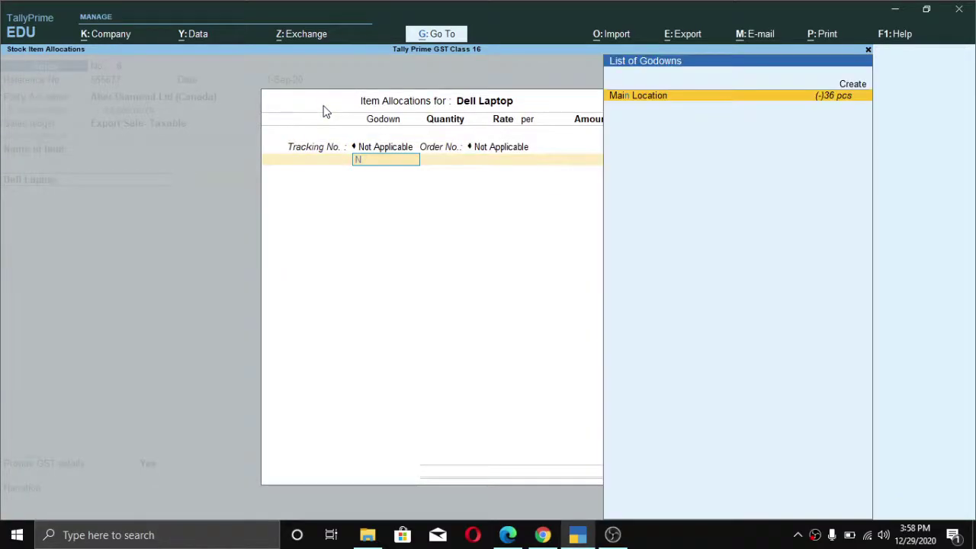
{"action": "key", "text": "Return"}
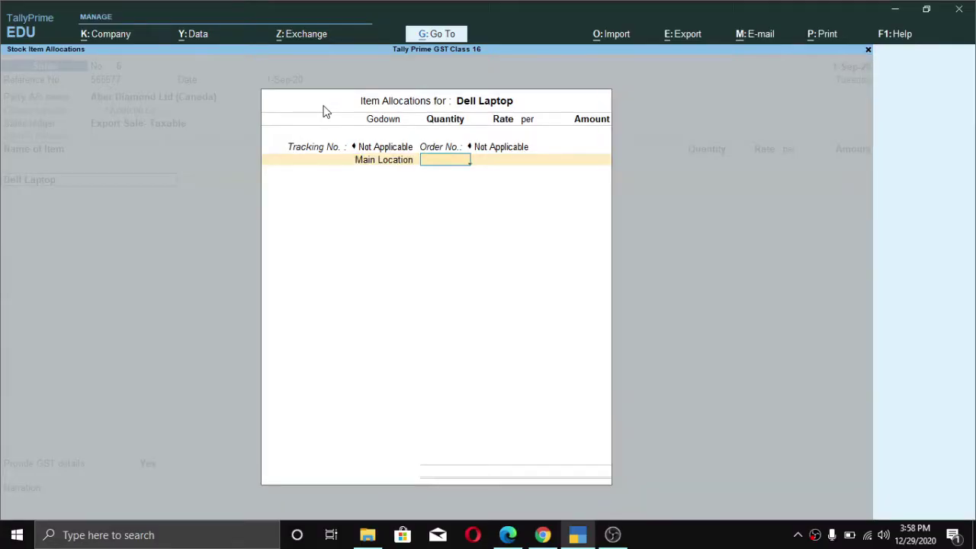
- Set the Dell Laptop quantity to 12 pcs at a rate of 1,000.00 and accept the item line
{"action": "type", "text": "12"}
{"action": "key", "text": "Return"}
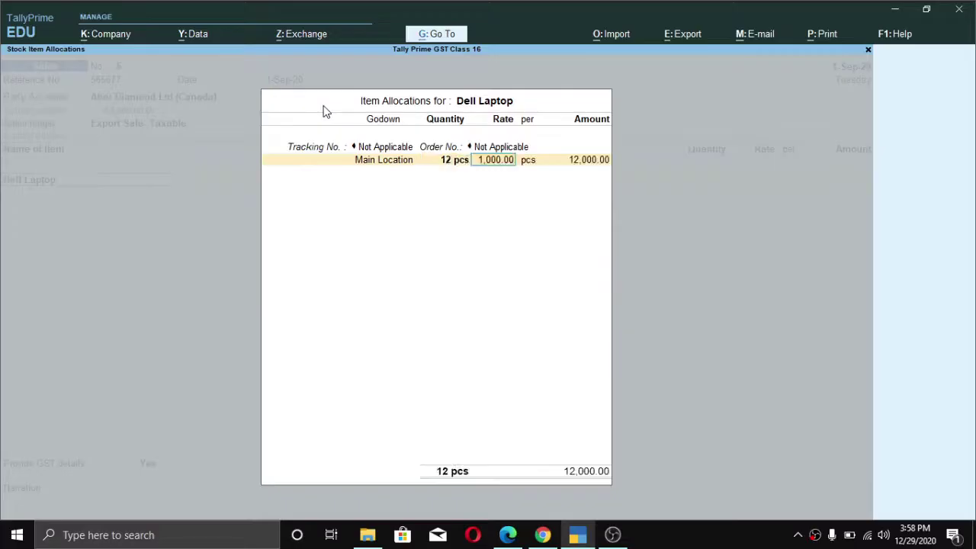
{"action": "key", "text": "Return"}
{"action": "key", "text": "Return"}
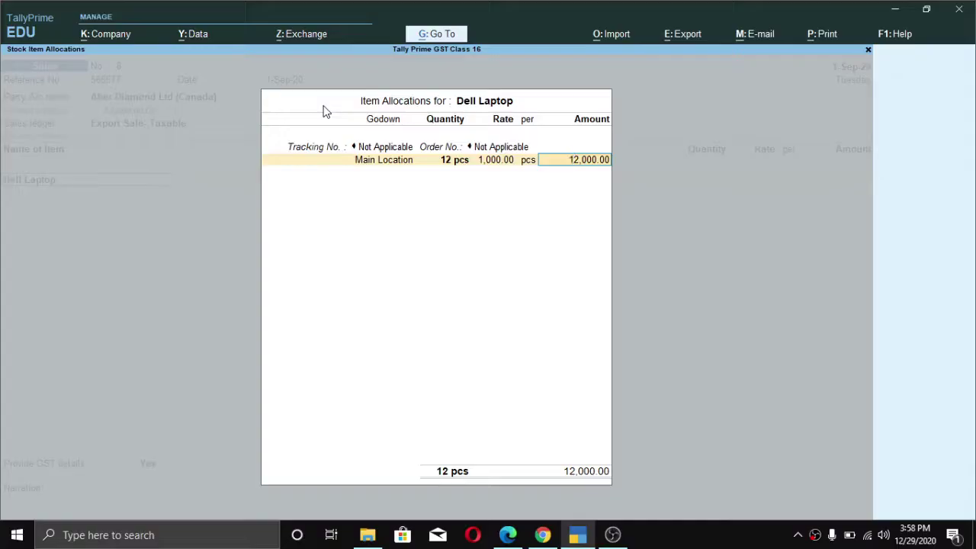
{"action": "key", "text": "Return"}
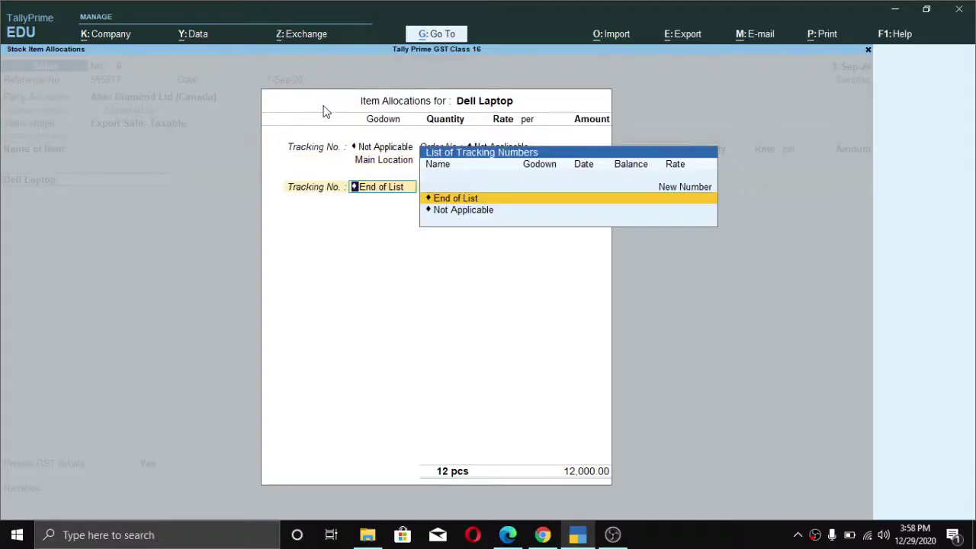
{"action": "key", "text": "Return"}
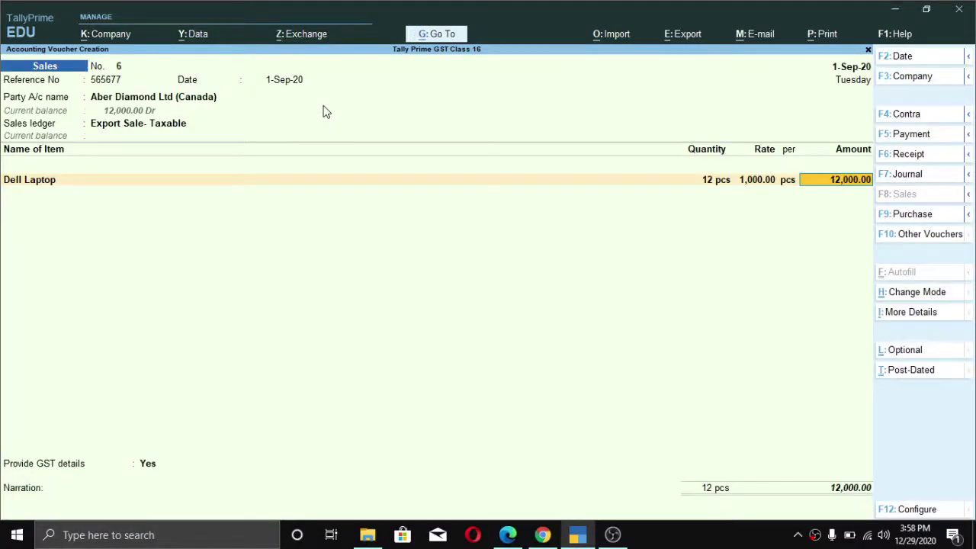
{"action": "key", "text": "Return"}
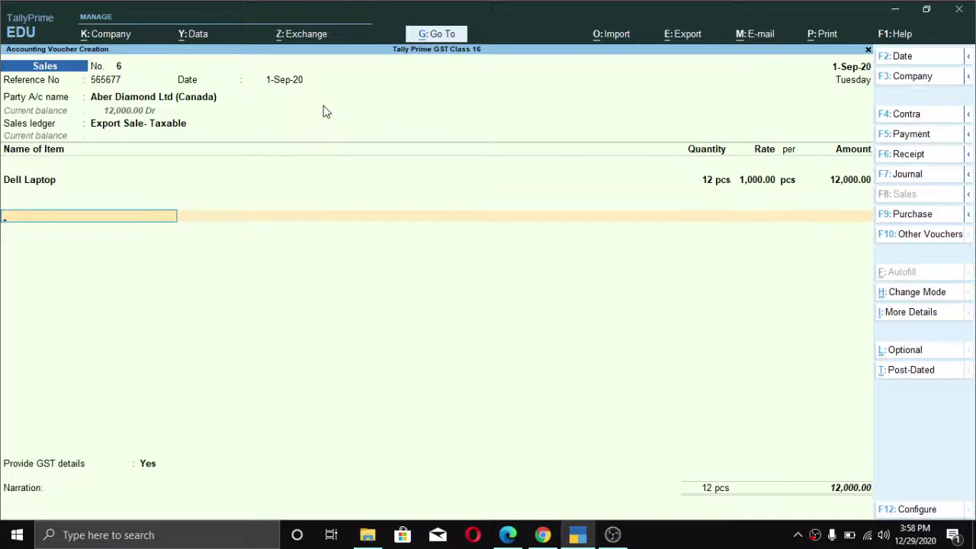
- End the item list and add the IGST ledger with its calculated amount to the invoice
{"action": "key", "text": "Return"}
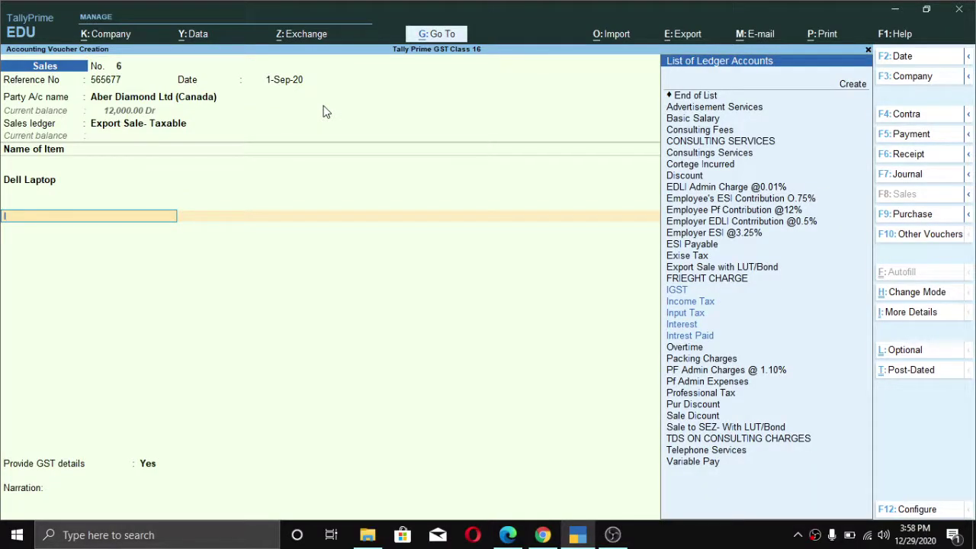
{"action": "type", "text": "Ig"}
{"action": "key", "text": "Return"}
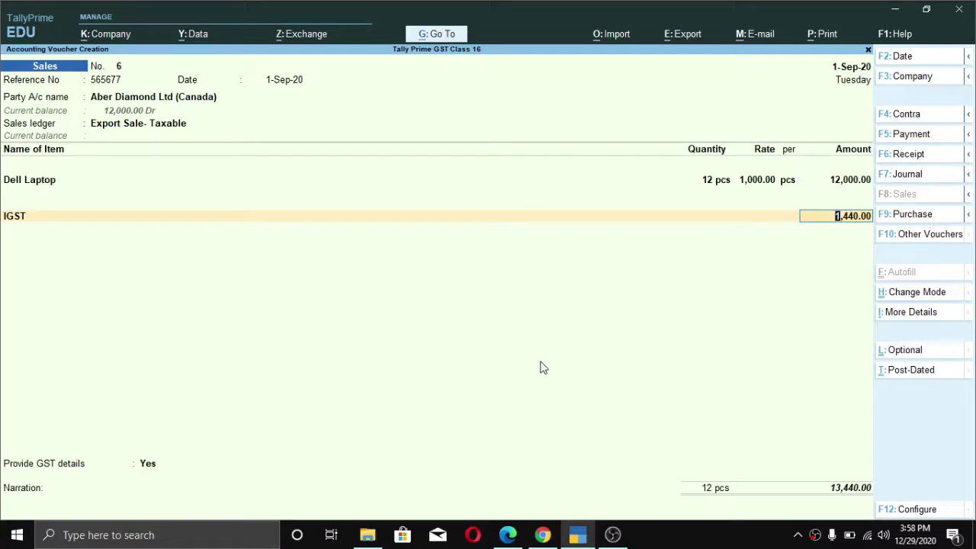
{"action": "key", "text": "Return"}
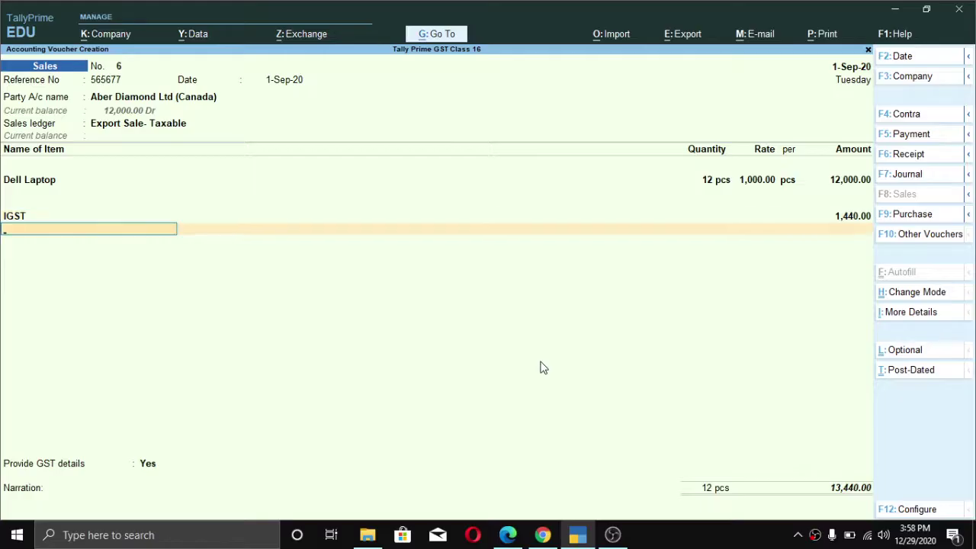
{"action": "key", "text": "Return"}
- Fill in the export details with shipping bill number 5646546, date 1-Sep-20 and port code 554545
{"action": "key", "text": "Return"}
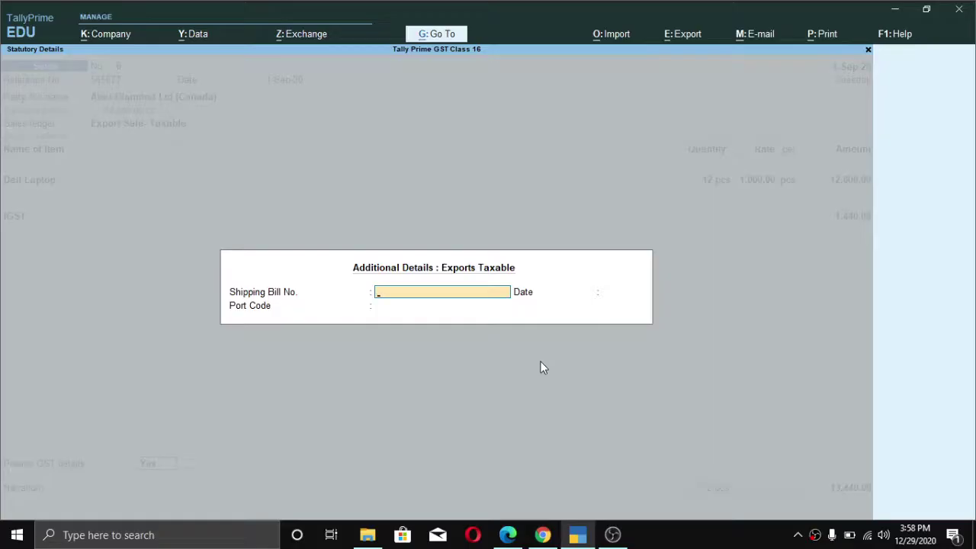
{"action": "type", "text": "5646546"}
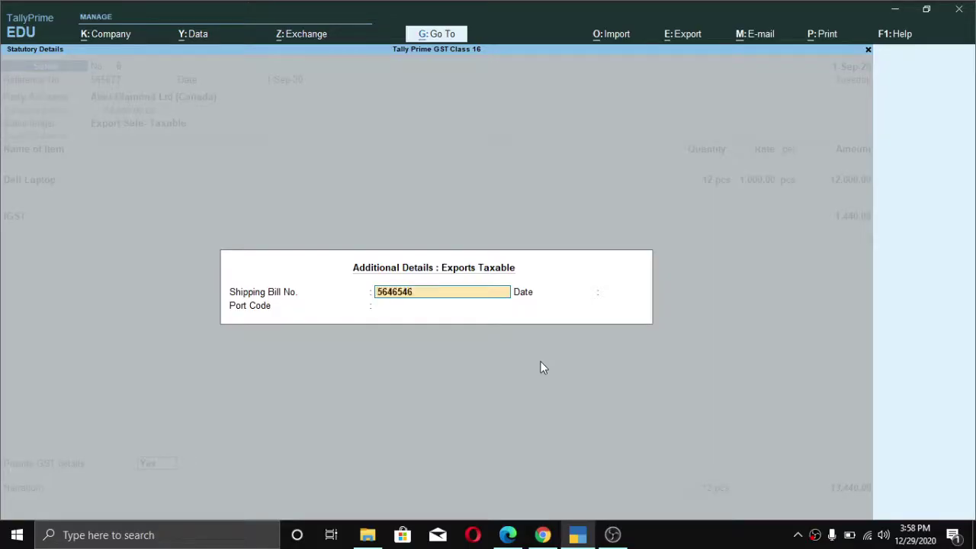
{"action": "key", "text": "Return"}
{"action": "type", "text": "1 9"}
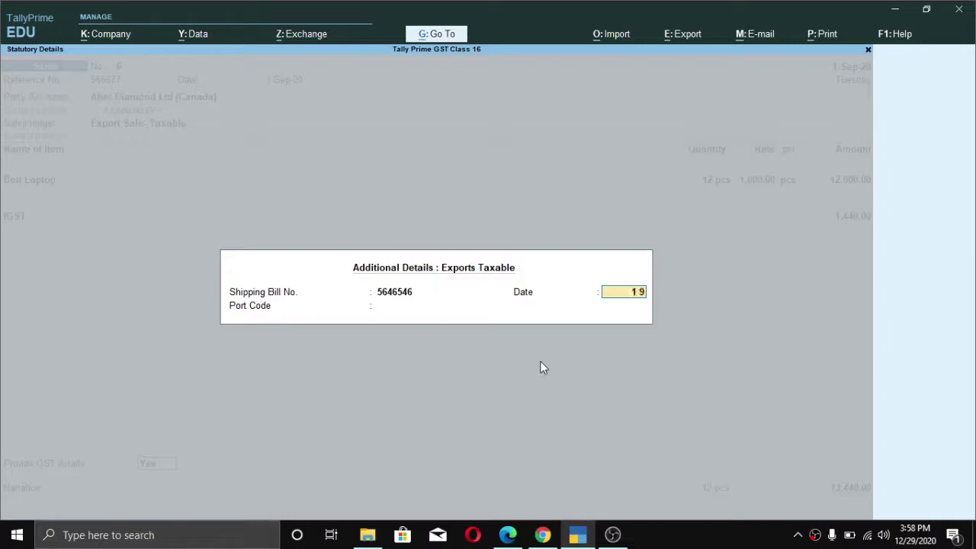
{"action": "key", "text": "Return"}
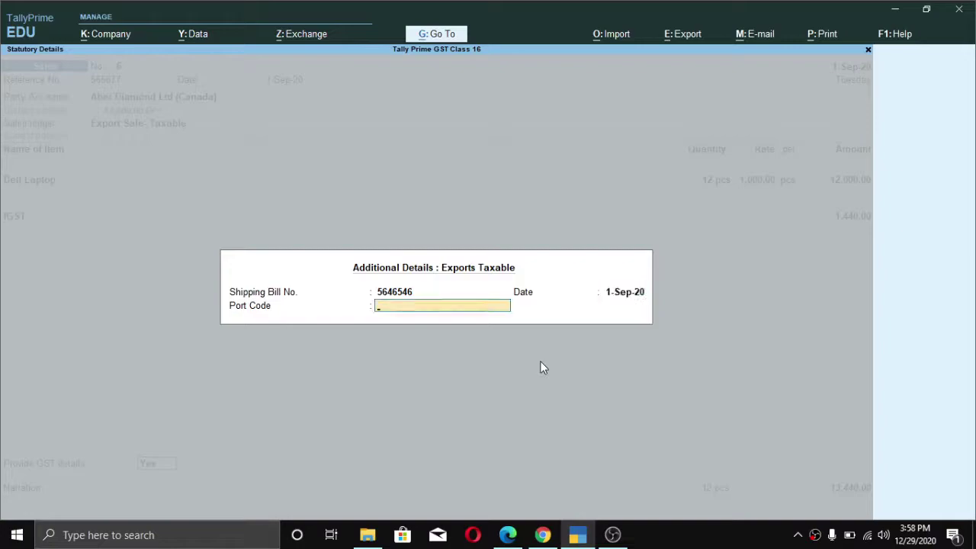
{"action": "type", "text": "554545"}
{"action": "key", "text": "Return"}
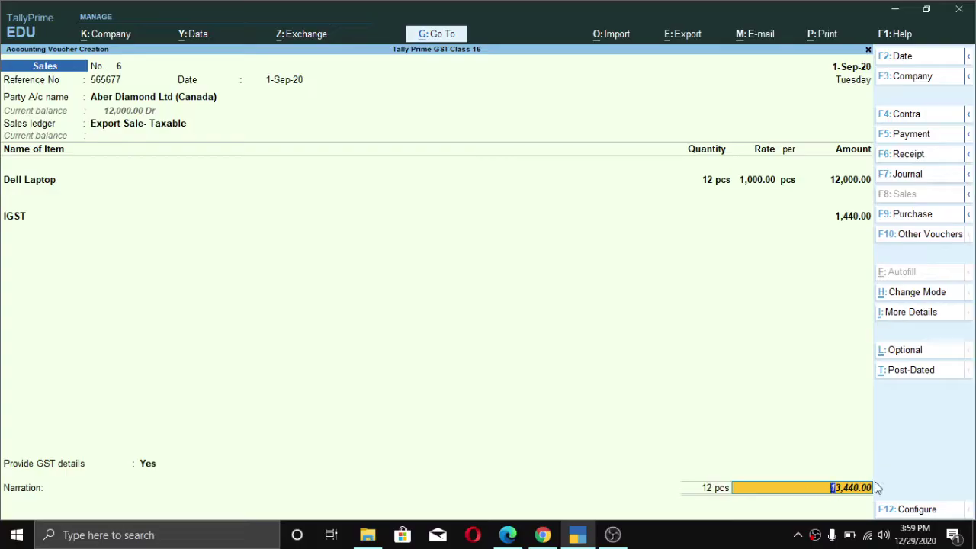
- Accept the bill-wise details as New Ref 565677 for 13,440.00 Dr and save the sales voucher
{"action": "key", "text": "alt"}
{"action": "key", "text": "alt"}
{"action": "key", "text": "ctrl"}
{"action": "key", "text": "Return"}
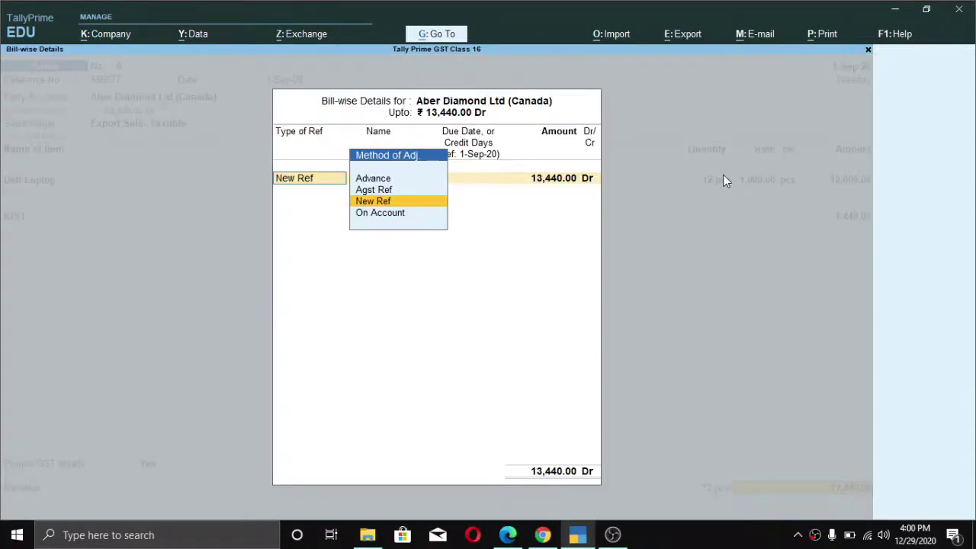
{"action": "key", "text": "Return"}
{"action": "key", "text": "Return"}
{"action": "key", "text": "Return"}
{"action": "key", "text": "Return"}
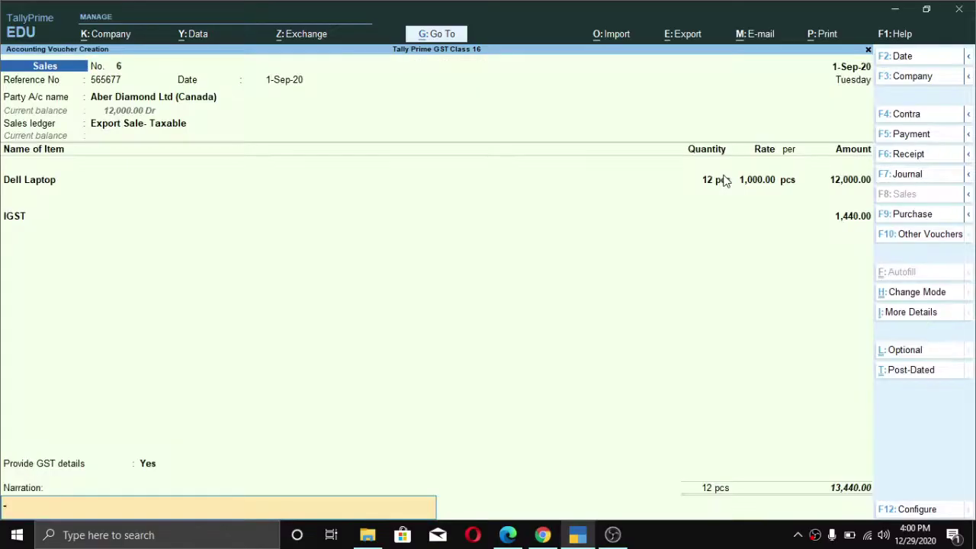
{"action": "key", "text": "Return"}
{"action": "key", "text": "Return"}
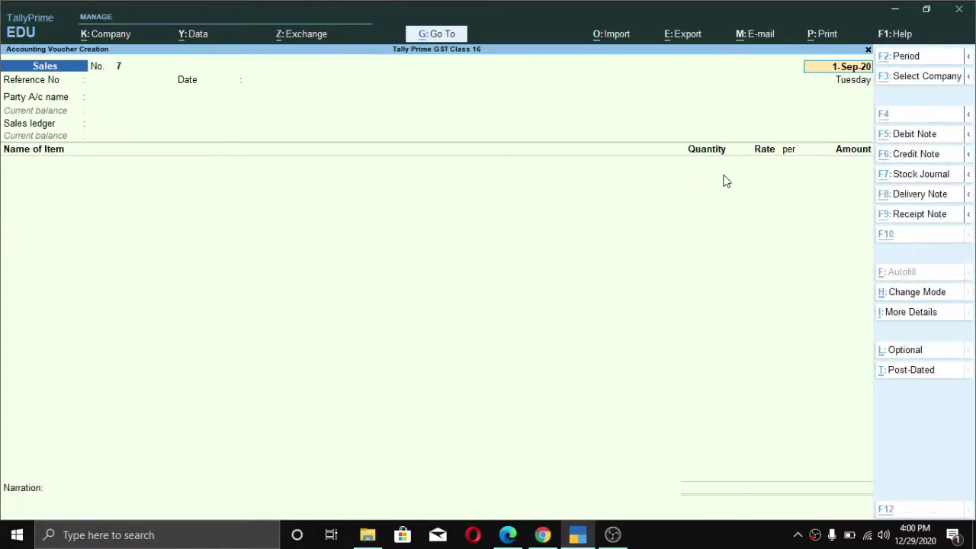
- Leave voucher entry and open the Ledger Outstandings report for Aber Diamond Ltd (Canada)
{"action": "key", "text": "Escape"}
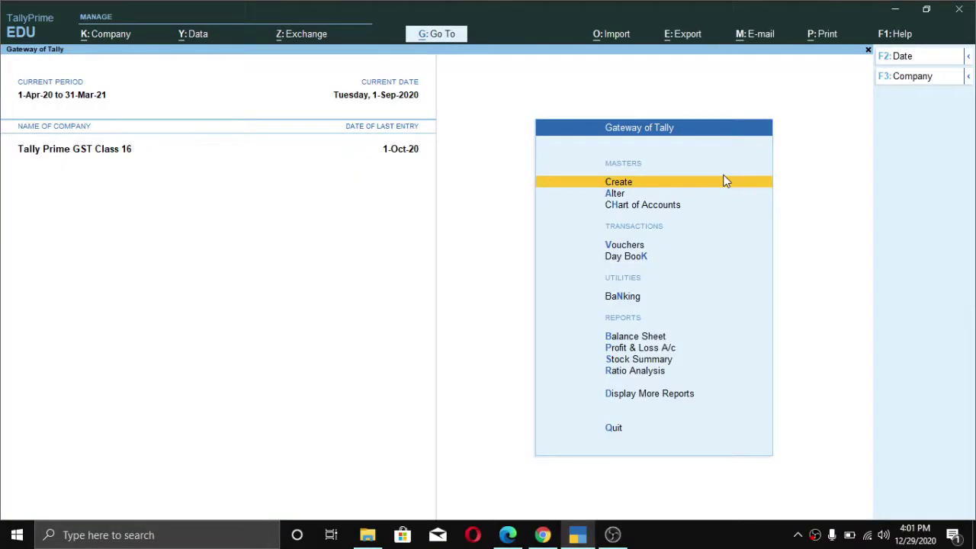
{"action": "key", "text": "d"}
{"action": "key", "text": "Down"}
{"action": "key", "text": "Down"}
{"action": "key", "text": "Down"}
{"action": "key", "text": "Down"}
{"action": "key", "text": "Down"}
{"action": "key", "text": "Down"}
{"action": "key", "text": "Down"}
{"action": "key", "text": "Down"}
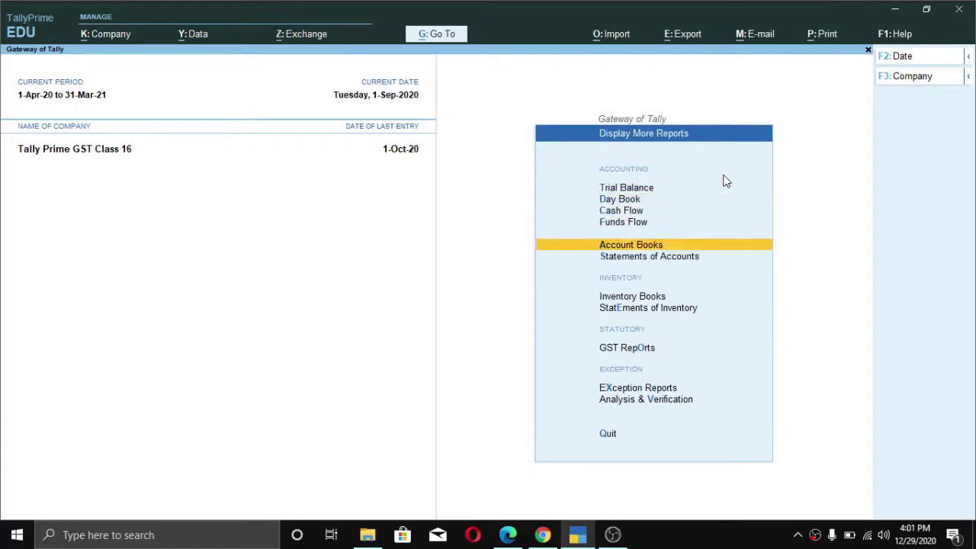
{"action": "key", "text": "Up"}
{"action": "key", "text": "Up"}
{"action": "key", "text": "Up"}
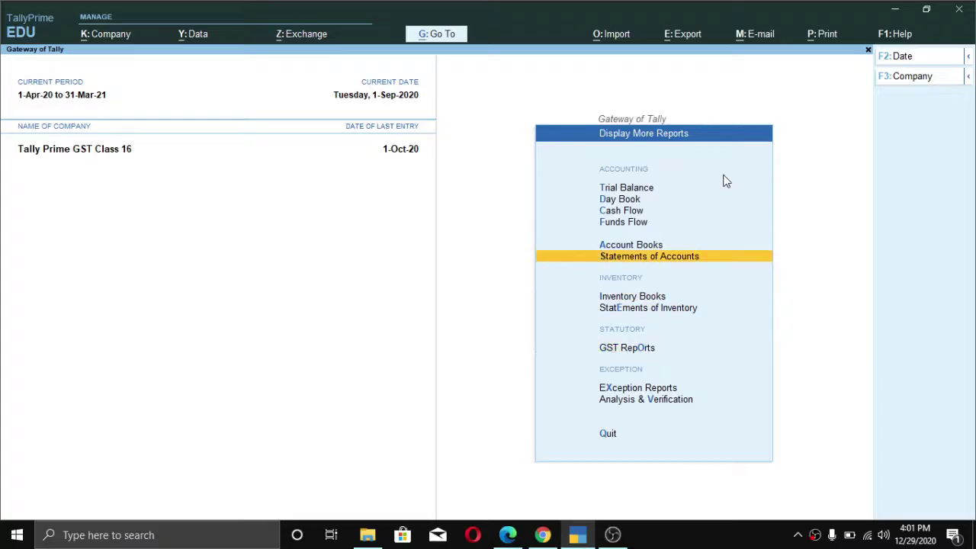
{"action": "key", "text": "Return"}
{"action": "key", "text": "Down"}
{"action": "key", "text": "Up"}
{"action": "key", "text": "Return"}
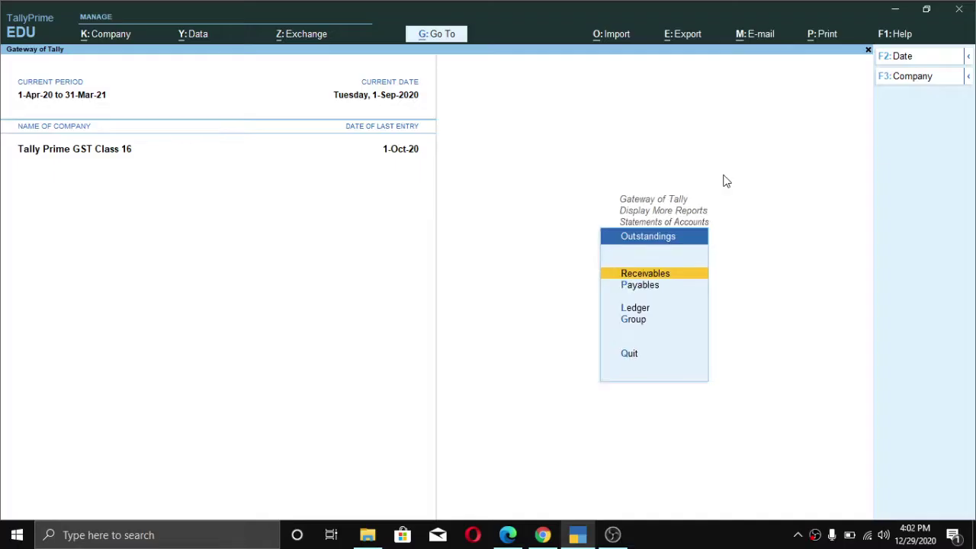
{"action": "key", "text": "Down"}
{"action": "key", "text": "Down"}
{"action": "key", "text": "Return"}
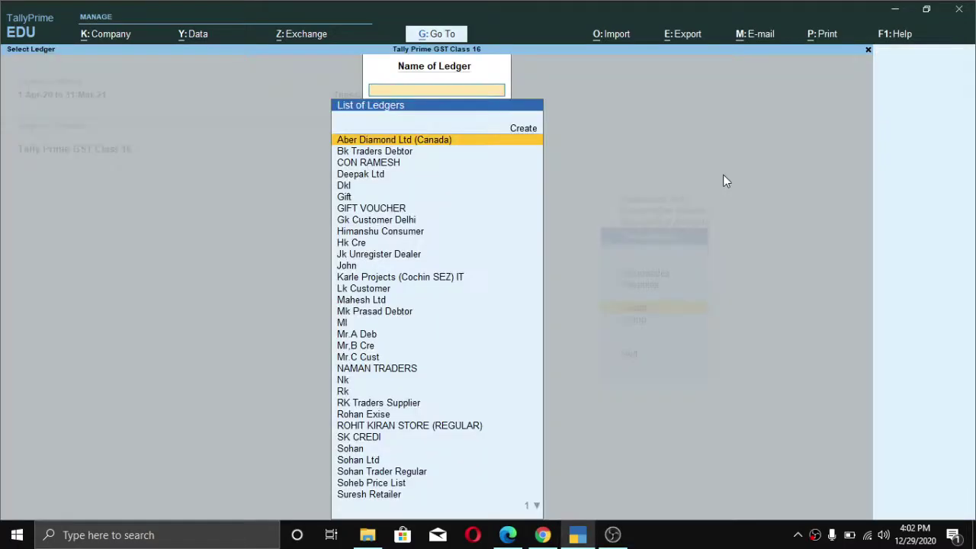
{"action": "key", "text": "Return"}
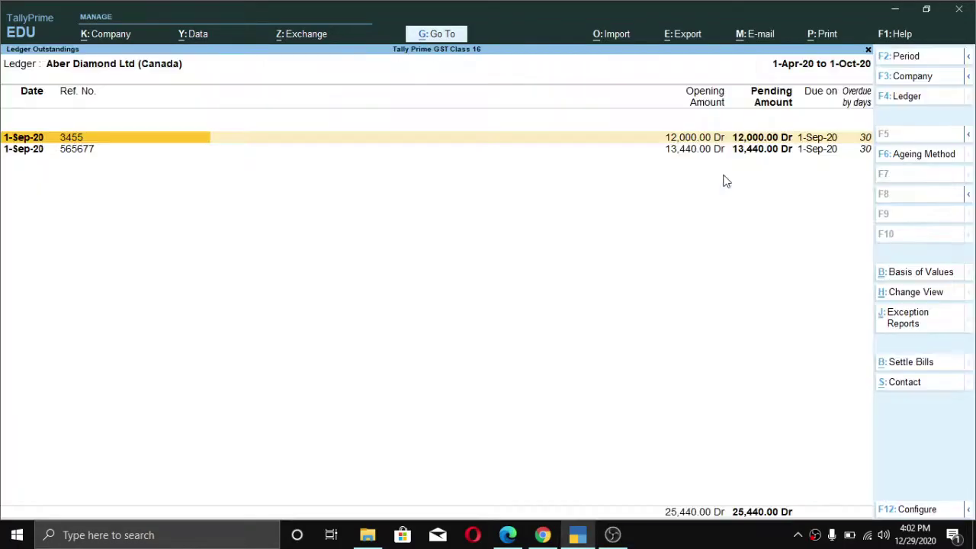
- Compare the two pending export bills, expanding bill 565677 to show its item details, and return to the Gateway of Tally
{"action": "key", "text": "Down"}
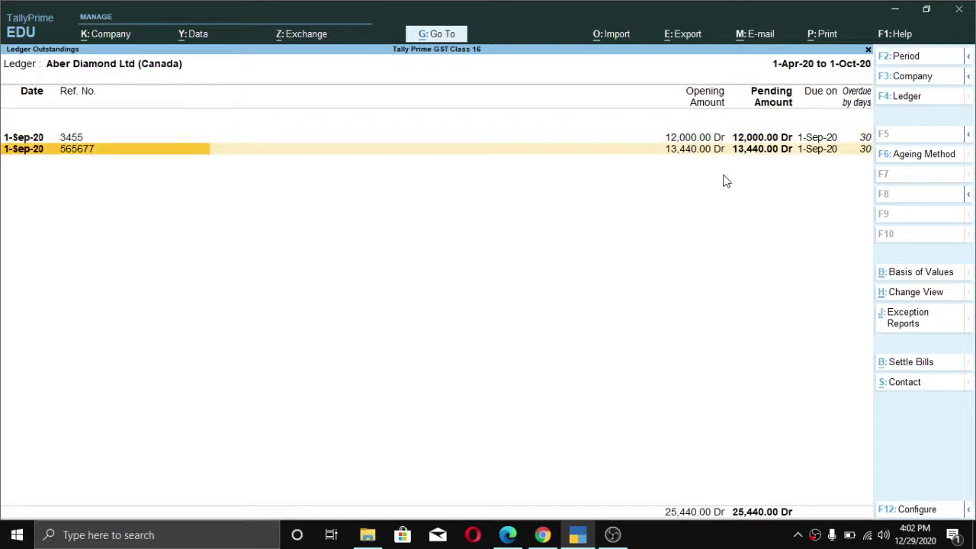
{"action": "key", "text": "shift+Return"}
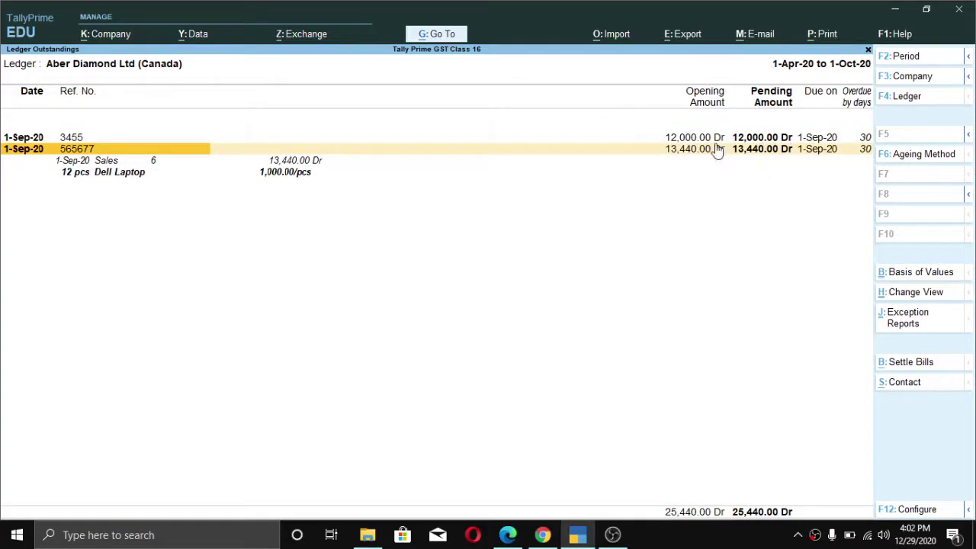
{"action": "key", "text": "alt"}
{"action": "key", "text": "Up"}
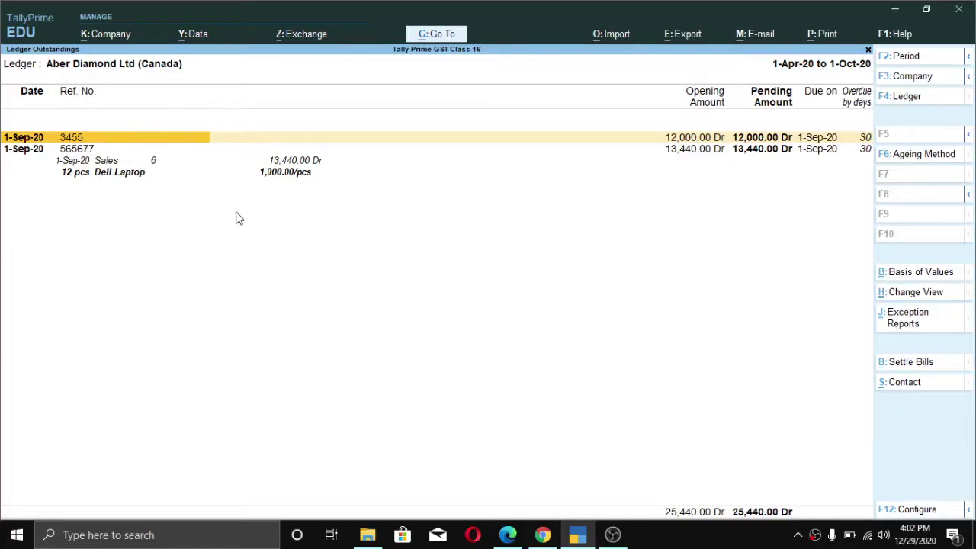
{"action": "key", "text": "Down"}
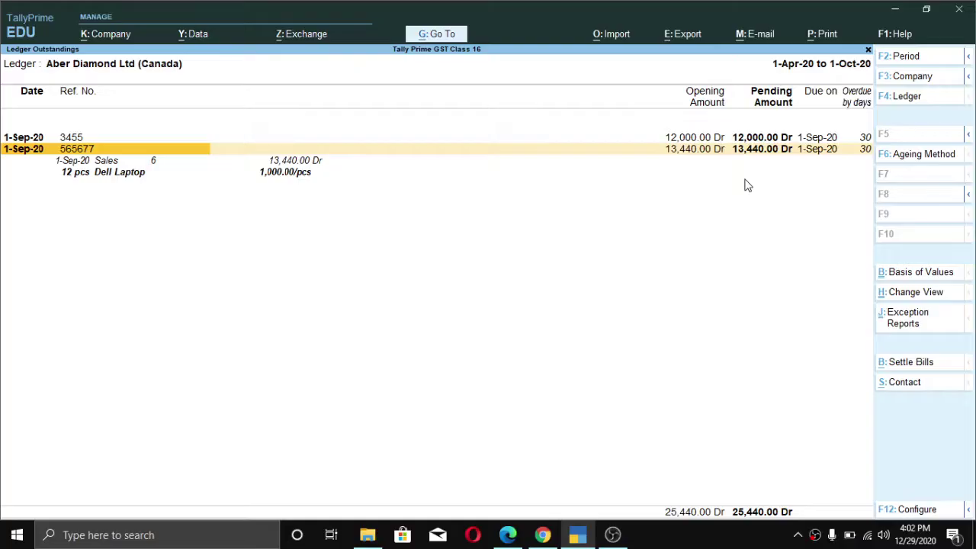
{"action": "key", "text": "Escape"}
{"action": "key", "text": "Escape"}
{"action": "key", "text": "Escape"}
{"action": "key", "text": "Escape"}
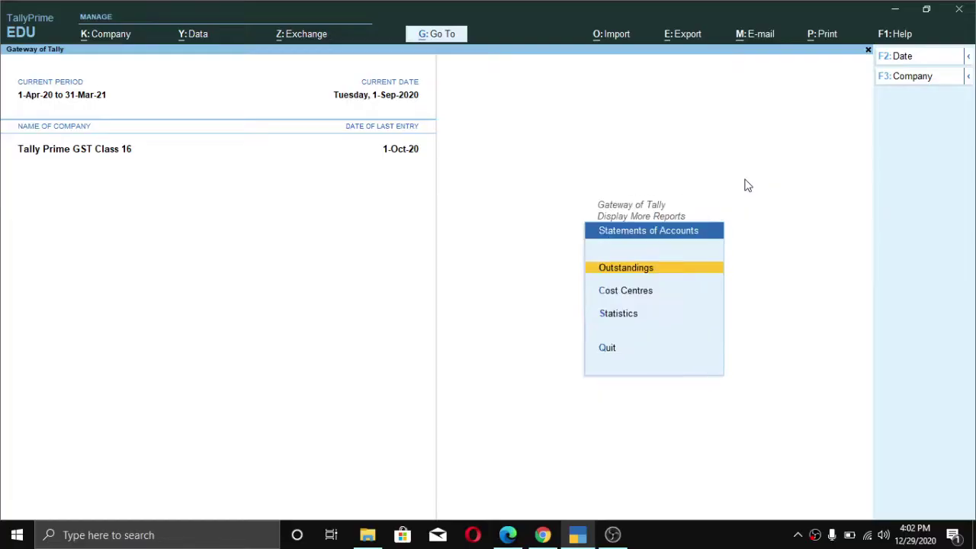
{"action": "key", "text": "Escape"}
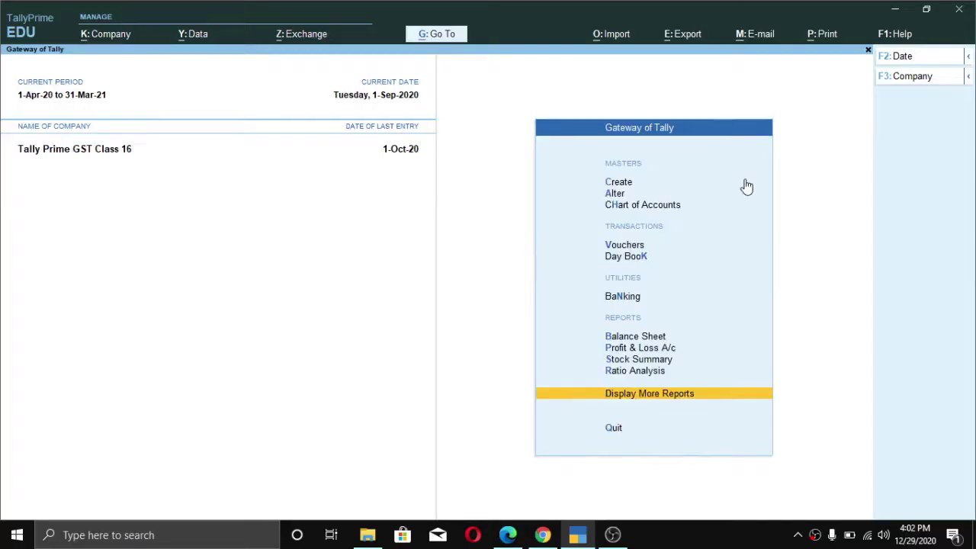
- Start a journal voucher dated 1-Sep-20, leaving the reference number blank and setting the reference date to 1-Sep-20
{"action": "key", "text": "v"}
{"action": "key", "text": "F7"}
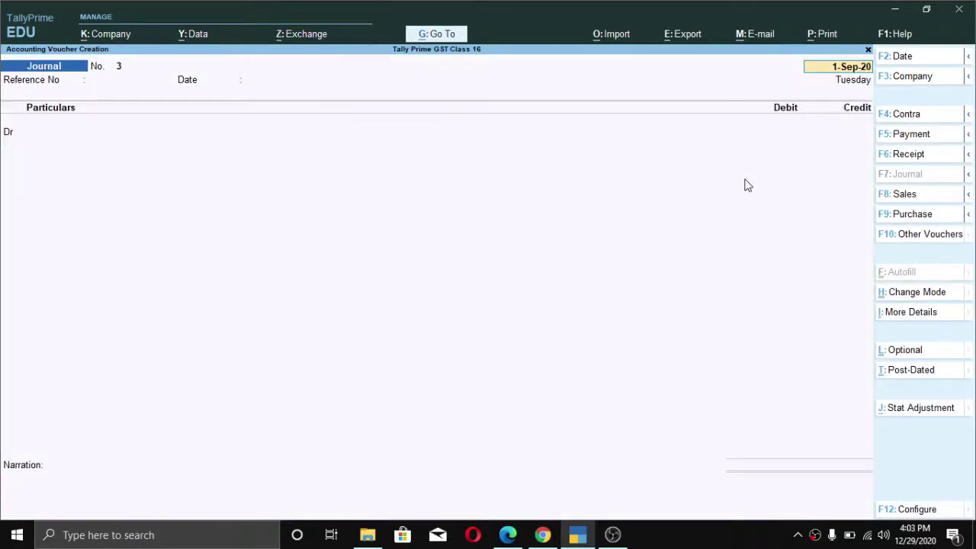
{"action": "key", "text": "Return"}
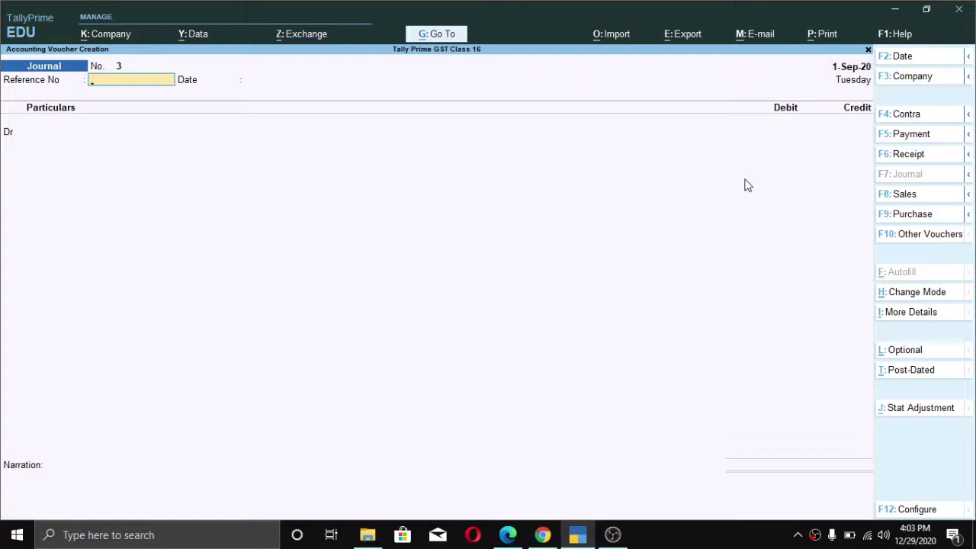
{"action": "type", "text": "556"}
{"action": "key", "text": "Return"}
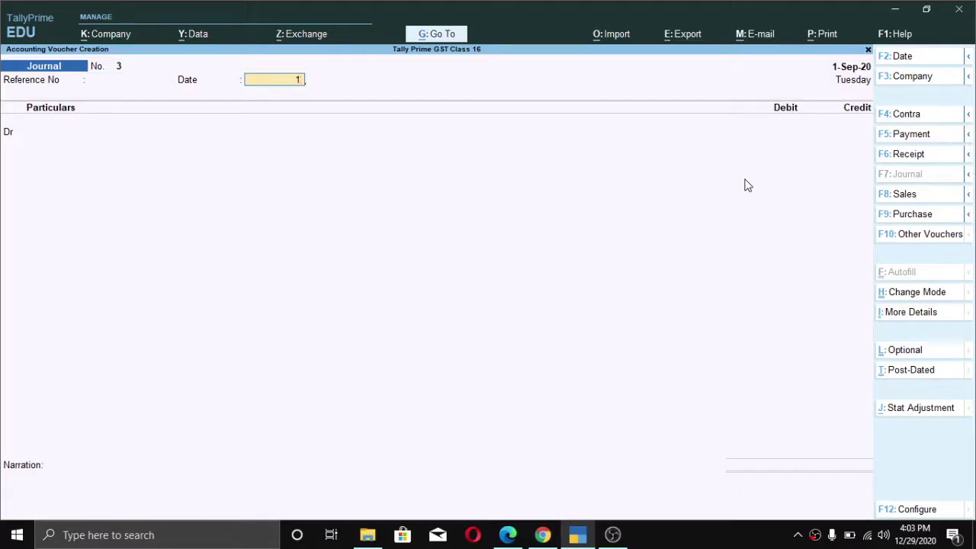
{"action": "key", "text": "Return"}
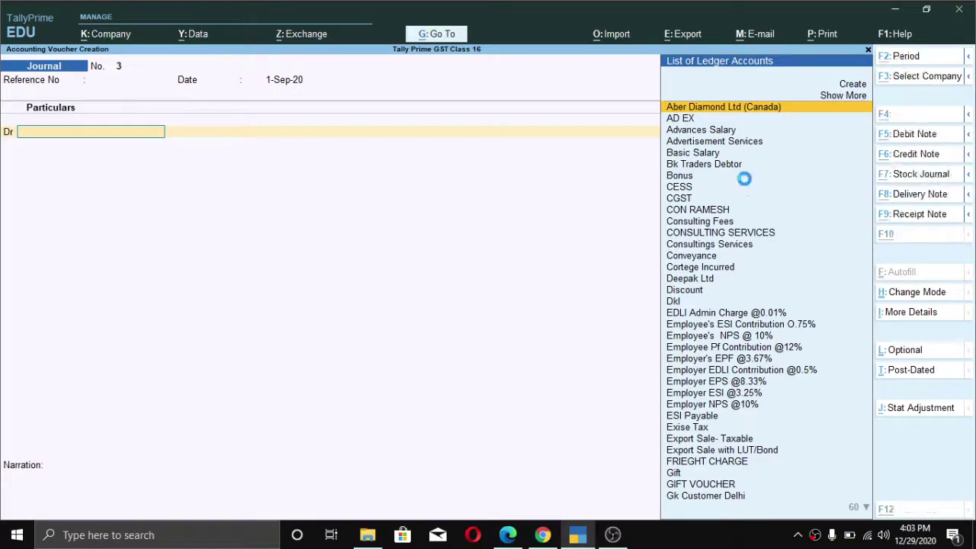
- Create a ledger named Tax on Export under the Current Assets group from within the journal voucher
{"action": "key", "text": "alt+c"}
{"action": "type", "text": "Tax on"}
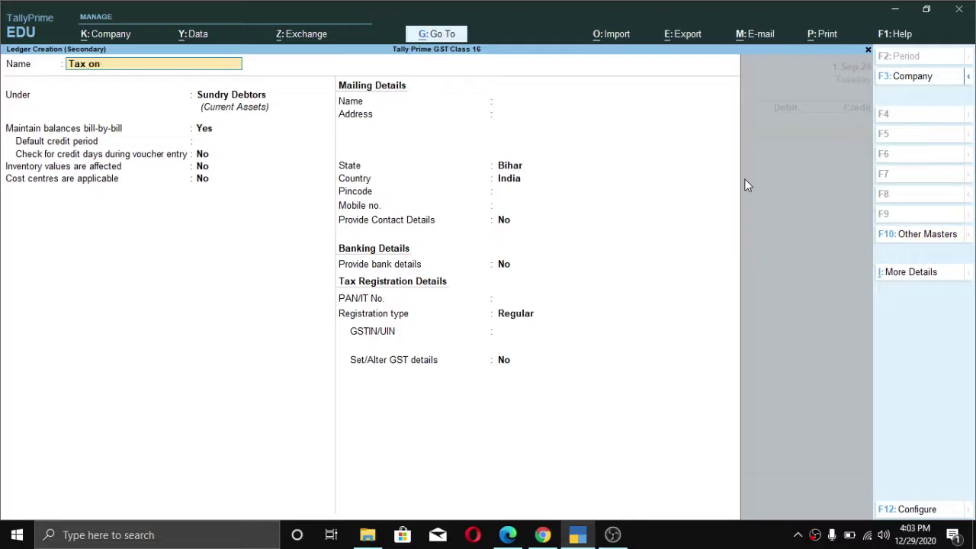
{"action": "type", "text": " Export"}
{"action": "key", "text": "Return"}
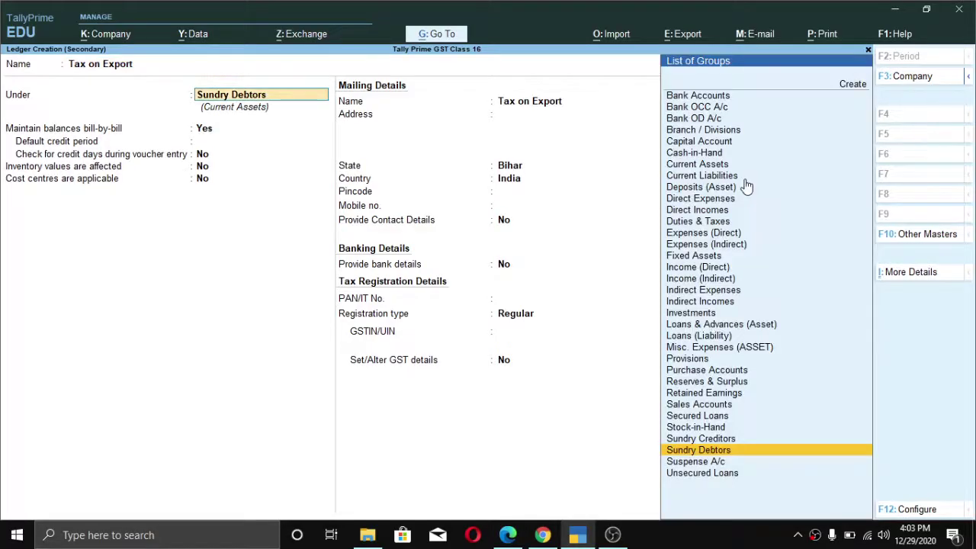
{"action": "type", "text": "Cu"}
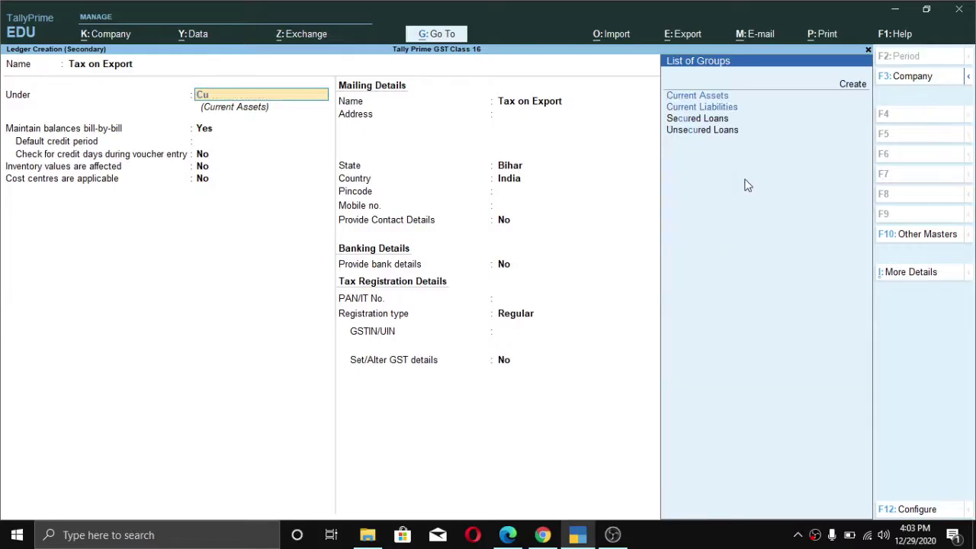
{"action": "key", "text": "Return"}
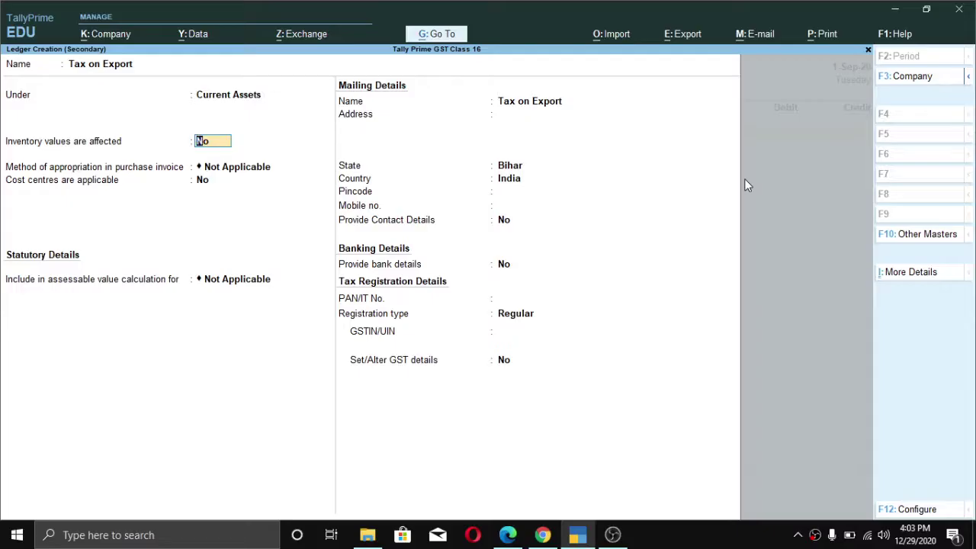
- Keep the default inventory, statutory, mailing and banking details for the new ledger and save it as the voucher's debit account
{"action": "key", "text": "Return"}
{"action": "key", "text": "Return"}
{"action": "key", "text": "Return"}
{"action": "key", "text": "Return"}
{"action": "key", "text": "Return"}
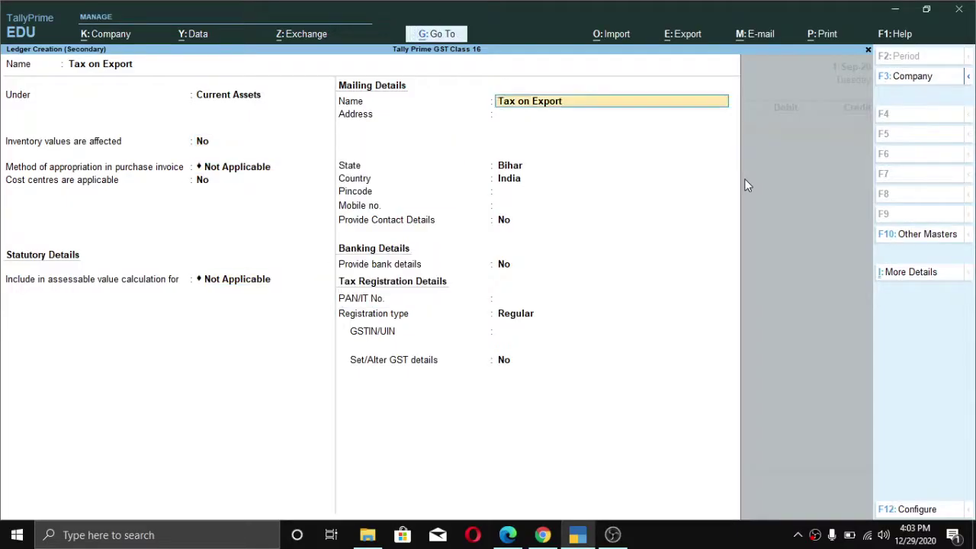
{"action": "key", "text": "Return"}
{"action": "key", "text": "Return"}
{"action": "key", "text": "Return"}
{"action": "key", "text": "Return"}
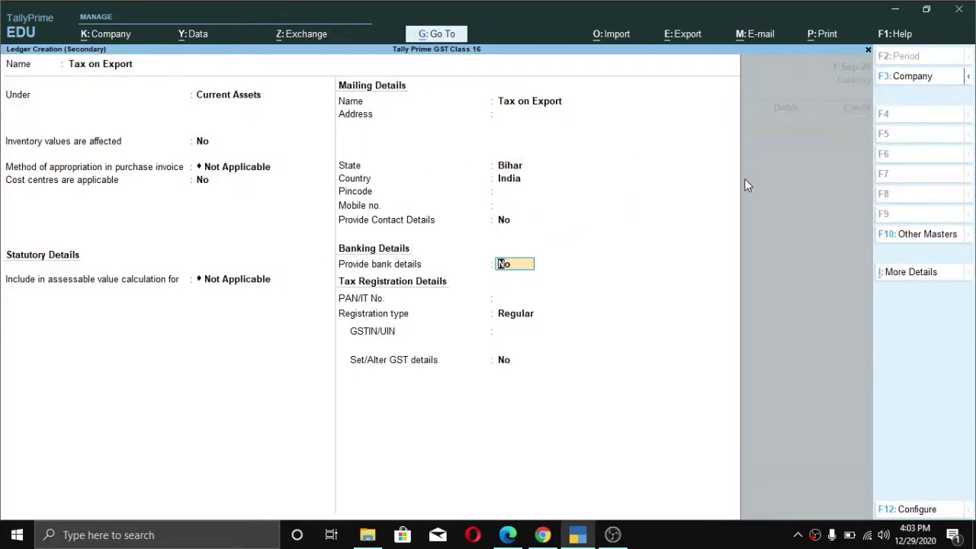
{"action": "key", "text": "ctrl"}
{"action": "key", "text": "ctrl+a"}
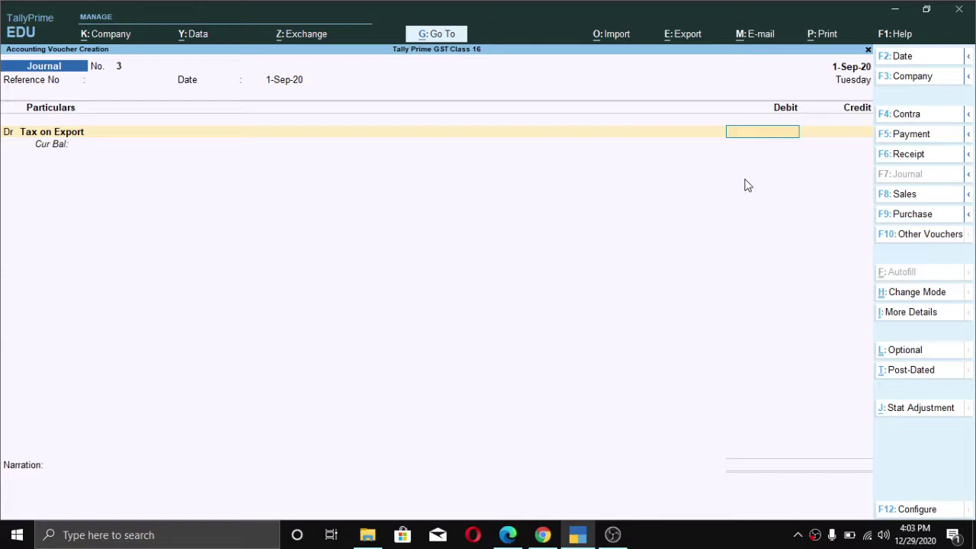
- Debit Tax on Export with 1,440 and choose Aber Diamond Ltd (Canada) as the account credited with 1,440
{"action": "type", "text": "1,440"}
{"action": "key", "text": "Return"}
{"action": "key", "text": "Return"}
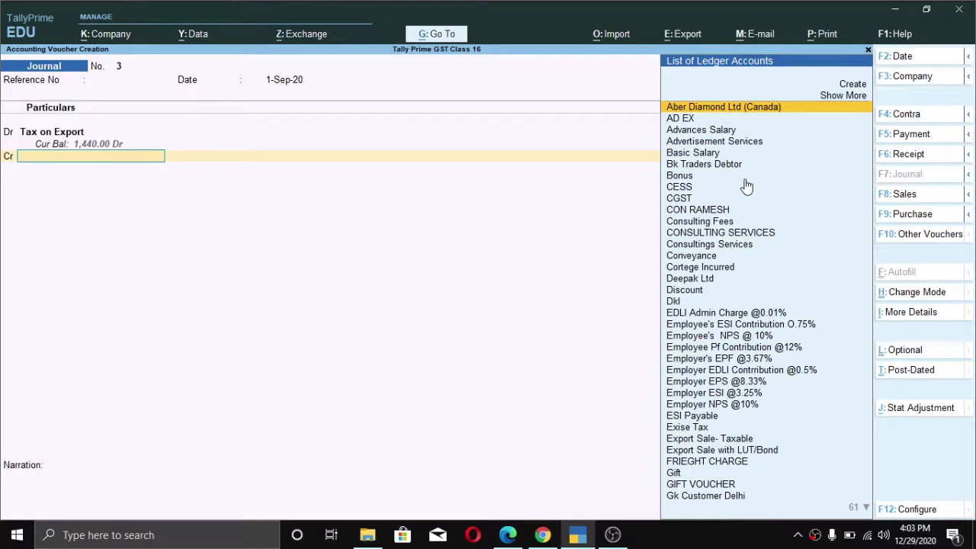
{"action": "key", "text": "Return"}
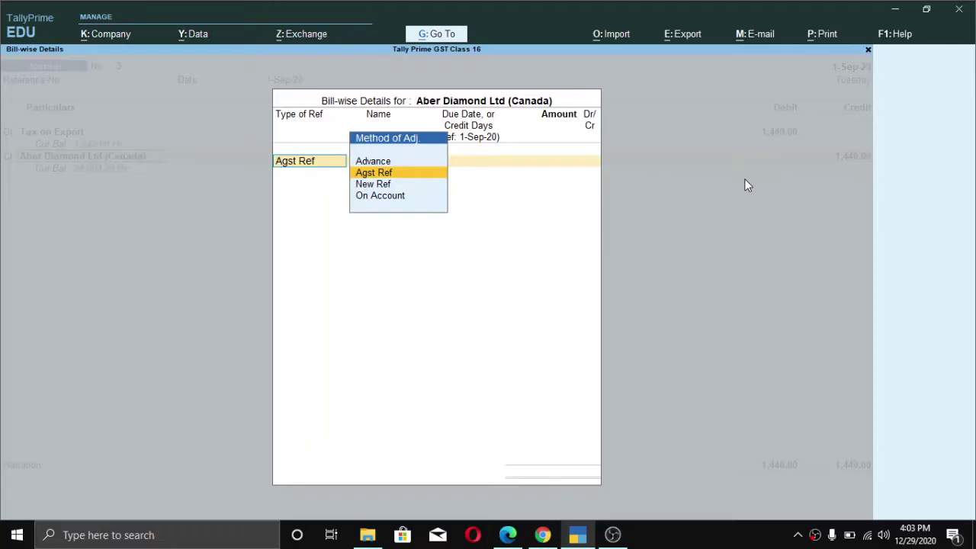
- Allocate the party's credit as Agst Ref to bill 565677 with an amount of 1,440 and accept the bill-wise details
{"action": "key", "text": "Return"}
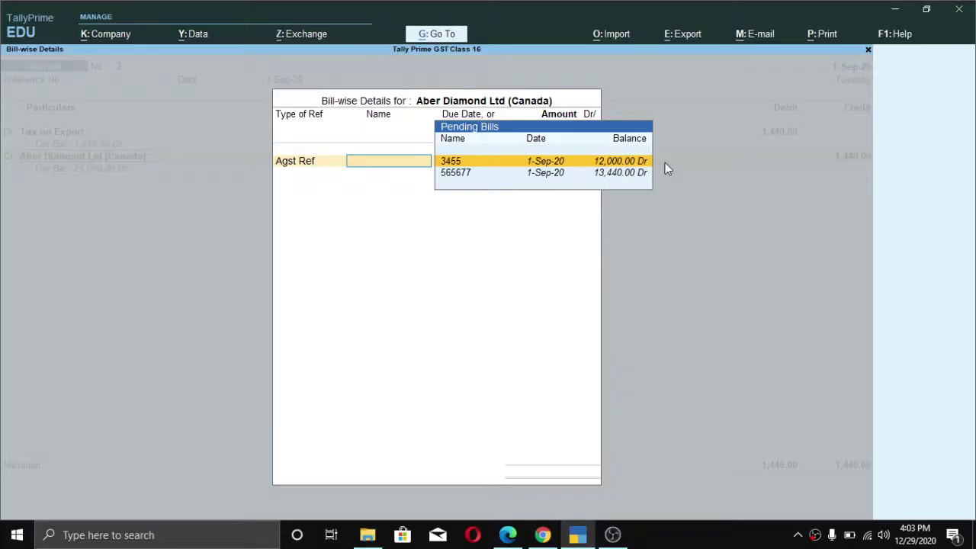
{"action": "key", "text": "Down"}
{"action": "key", "text": "Up"}
{"action": "key", "text": "Down"}
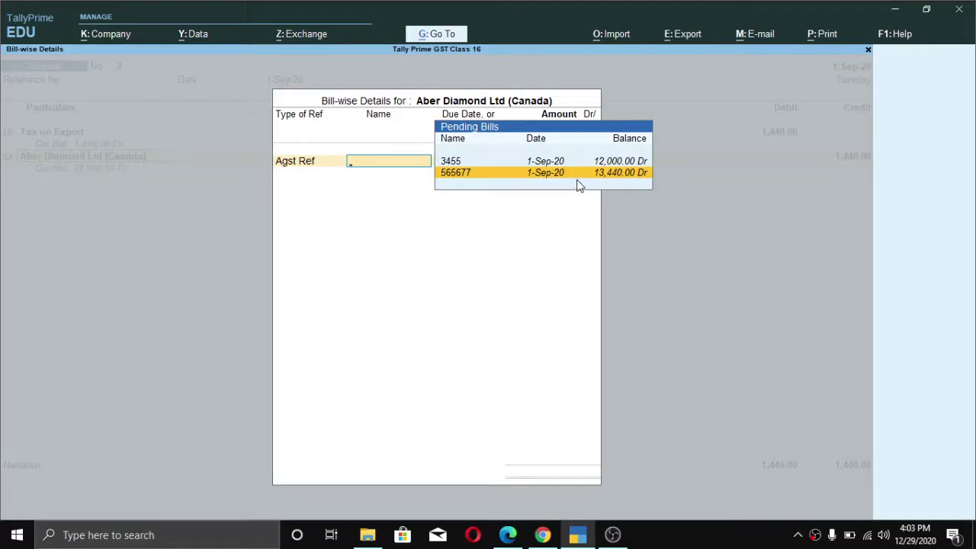
{"action": "key", "text": "Return"}
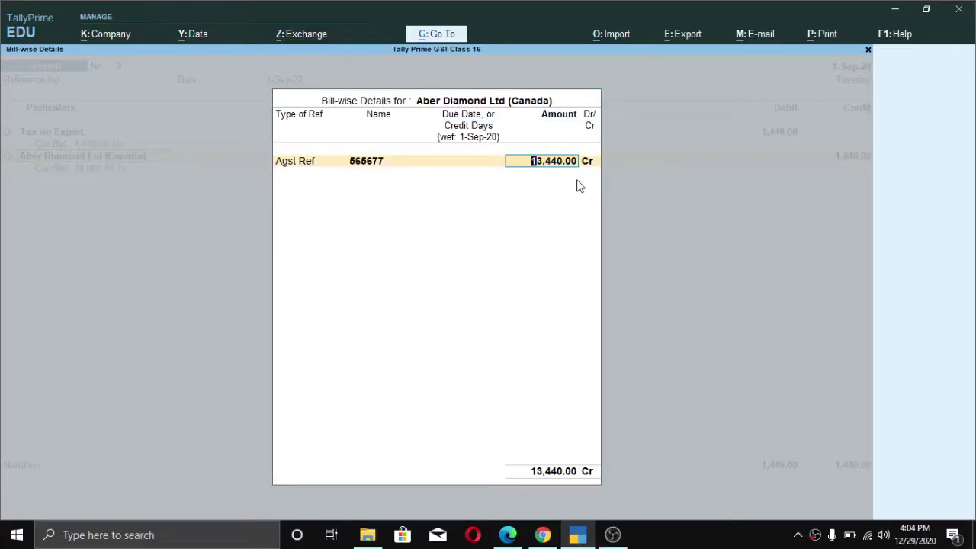
{"action": "type", "text": "1440"}
{"action": "key", "text": "Return"}
{"action": "key", "text": "Return"}
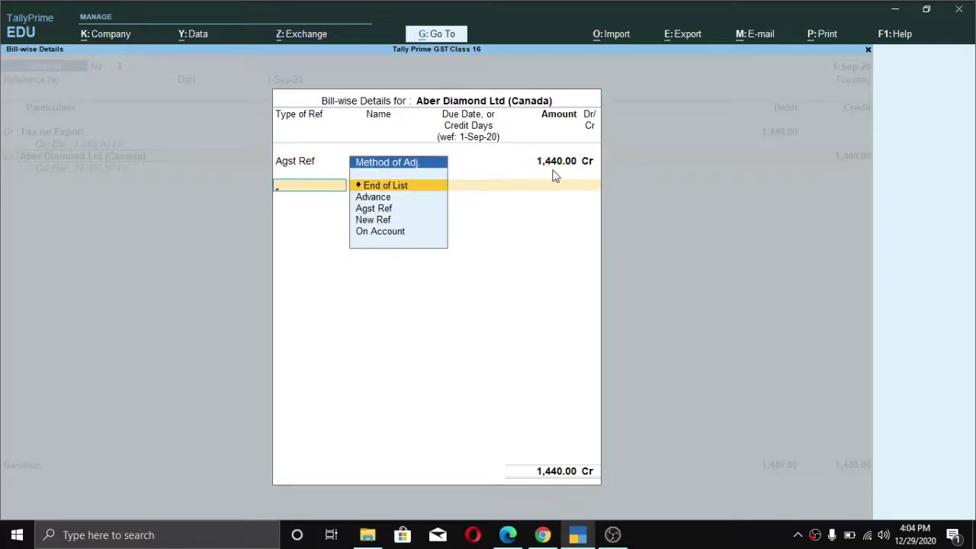
{"action": "key", "text": "ctrl"}
{"action": "key", "text": "ctrl+a"}
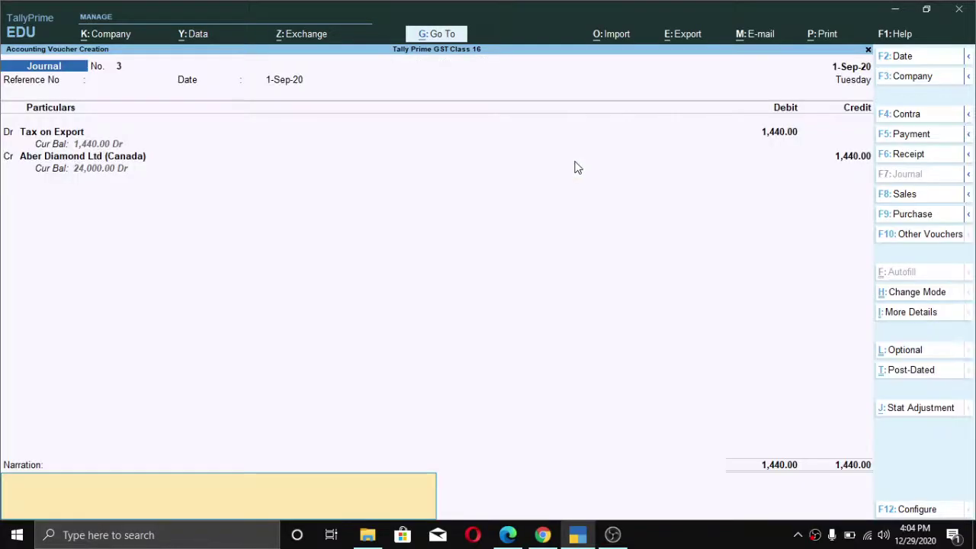
- Save the journal voucher without a narration and leave voucher entry
{"action": "key", "text": "Return"}
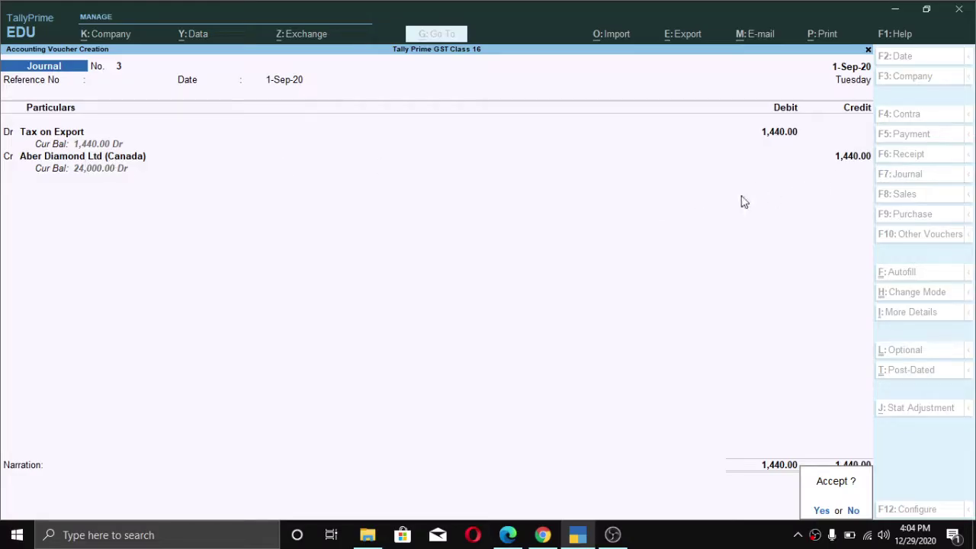
{"action": "key", "text": "y"}
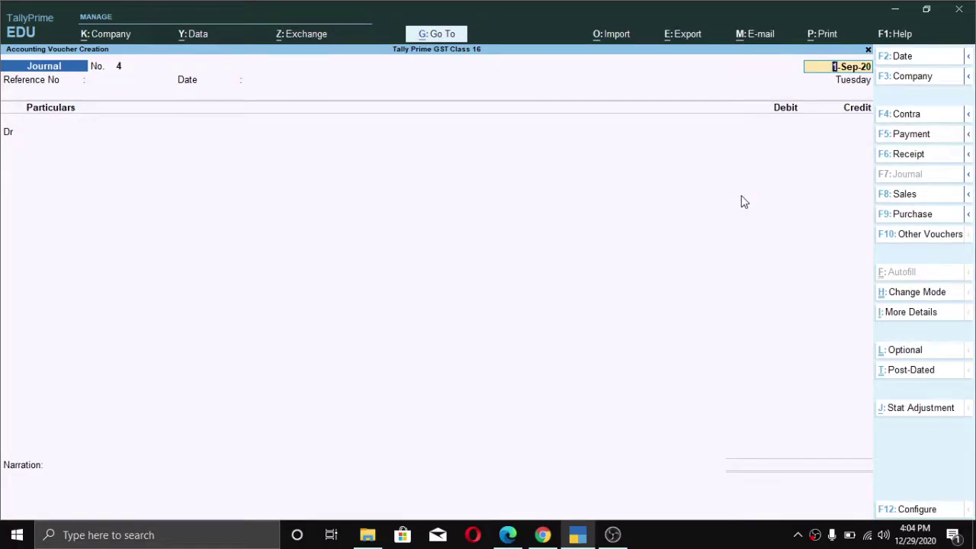
{"action": "key", "text": "Escape"}
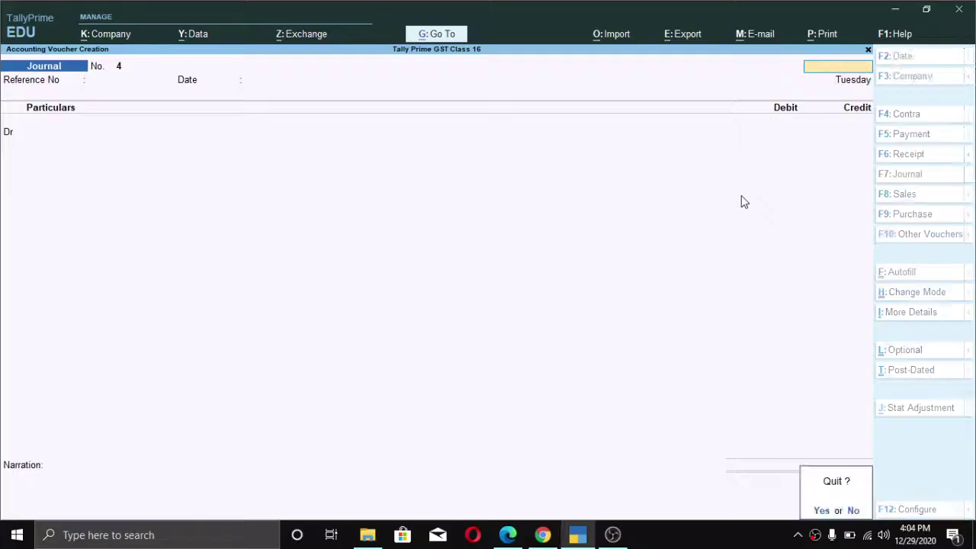
{"action": "key", "text": "y"}
- Open the Outstandings reports within the Statements of Accounts
{"action": "key", "text": "Up"}
{"action": "key", "text": "Up"}
{"action": "key", "text": "Up"}
{"action": "key", "text": "Up"}
{"action": "key", "text": "Up"}
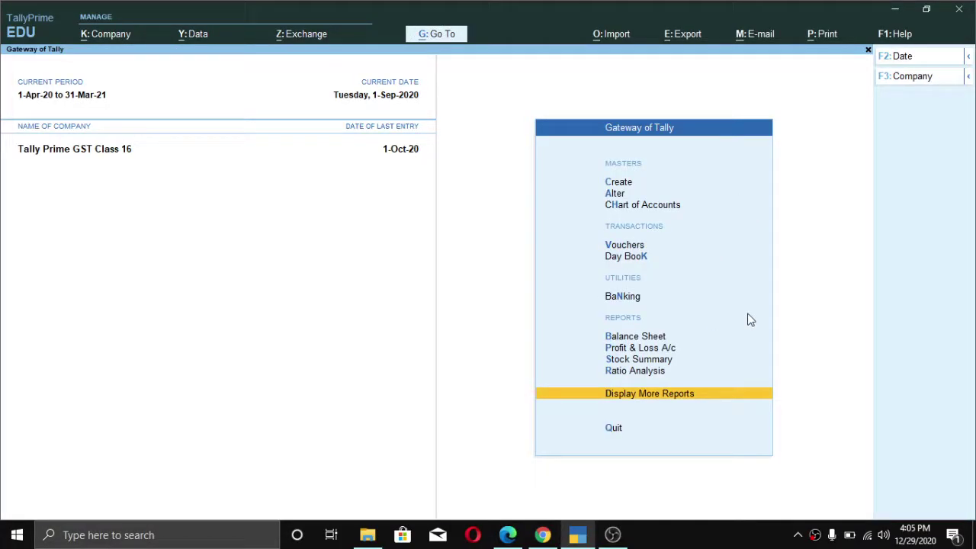
{"action": "key", "text": "Up"}
{"action": "key", "text": "Up"}
{"action": "key", "text": "Up"}
{"action": "key", "text": "Down"}
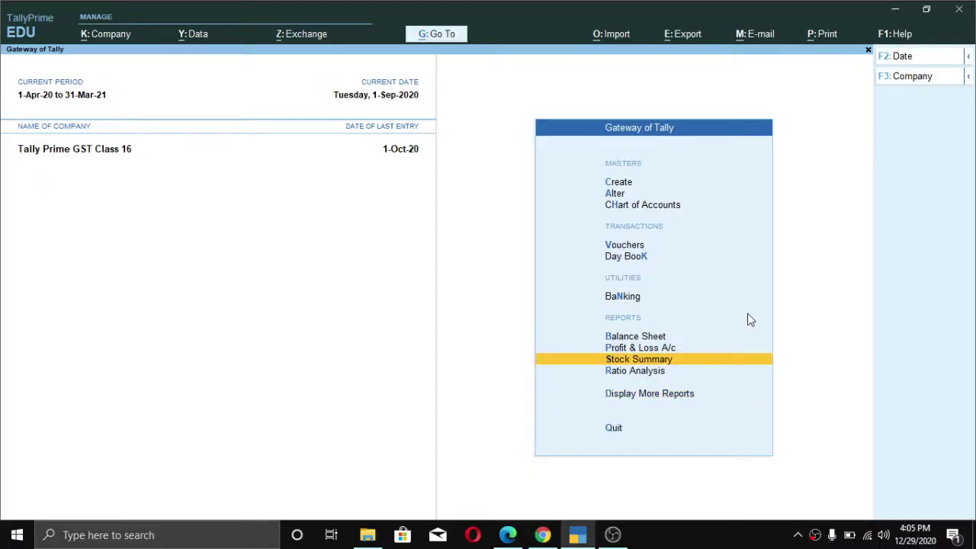
{"action": "key", "text": "Down"}
{"action": "key", "text": "Down"}
{"action": "key", "text": "Return"}
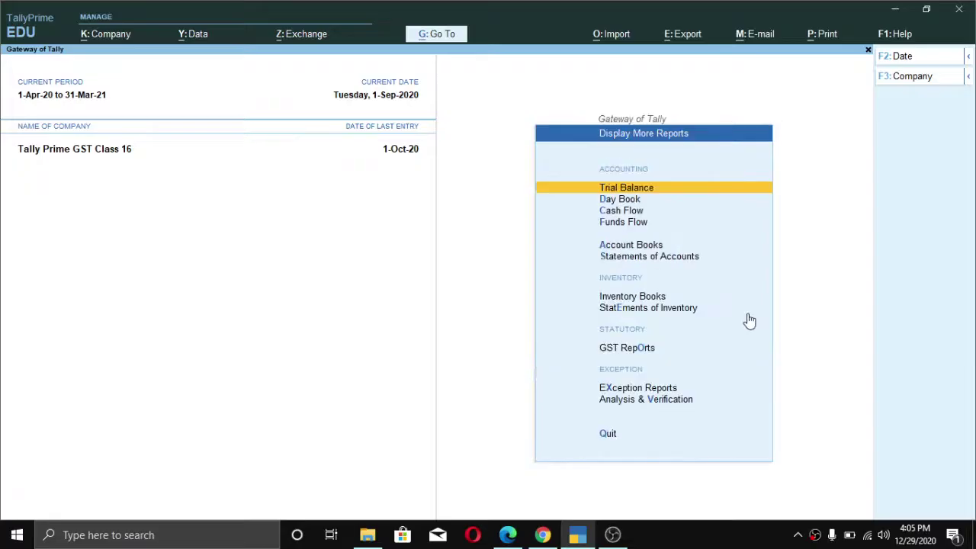
{"action": "key", "text": "Down"}
{"action": "key", "text": "Down"}
{"action": "key", "text": "Down"}
{"action": "key", "text": "Down"}
{"action": "key", "text": "Down"}
{"action": "key", "text": "Return"}
{"action": "key", "text": "Down"}
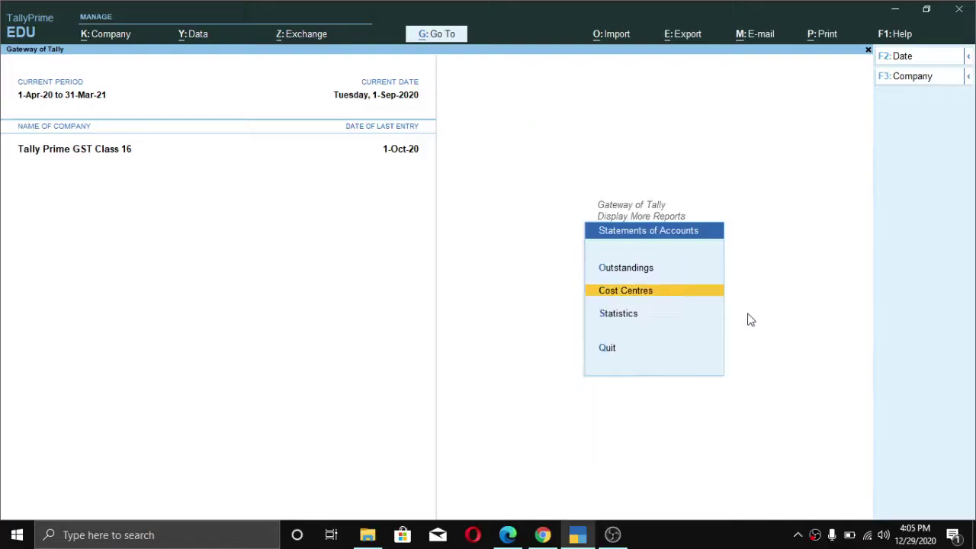
{"action": "key", "text": "Up"}
{"action": "key", "text": "Return"}
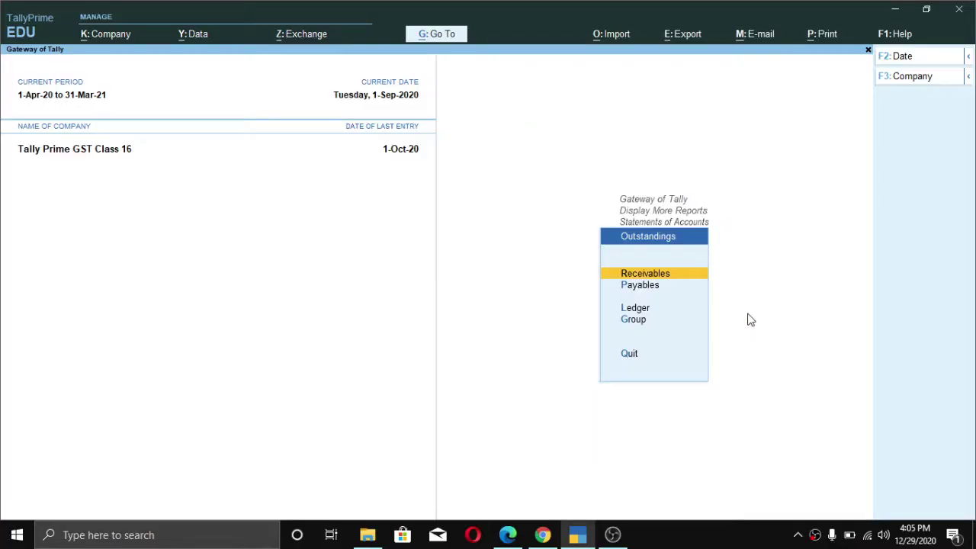
- Open the Ledger Outstandings report for Aber Diamond Ltd (Canada)
{"action": "key", "text": "Down"}
{"action": "key", "text": "Down"}
{"action": "key", "text": "Return"}
{"action": "key", "text": "Down"}
{"action": "key", "text": "Down"}
{"action": "key", "text": "Up"}
{"action": "key", "text": "Up"}
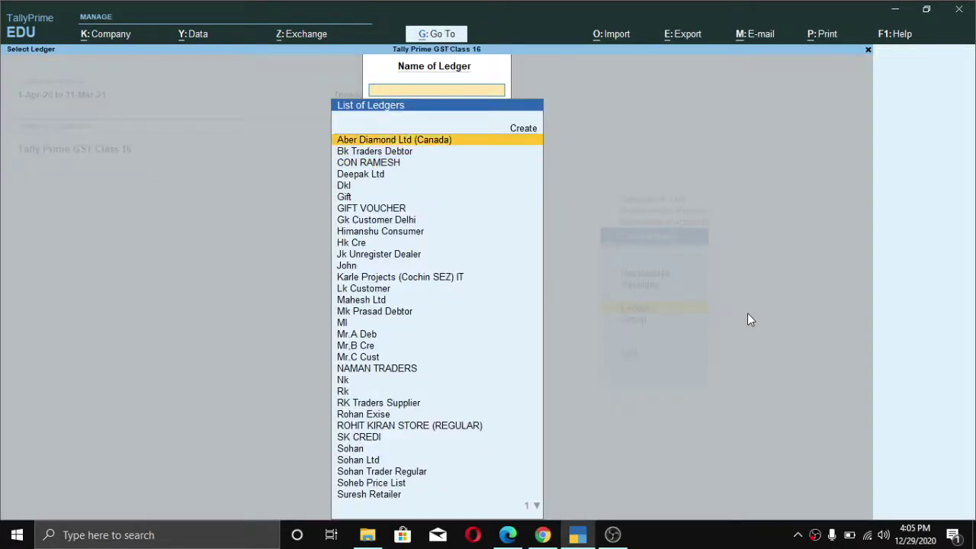
{"action": "key", "text": "Return"}
- Expand bill 565677 to examine its transactions and pending amount, and return to the Gateway of Tally
{"action": "key", "text": "Down"}
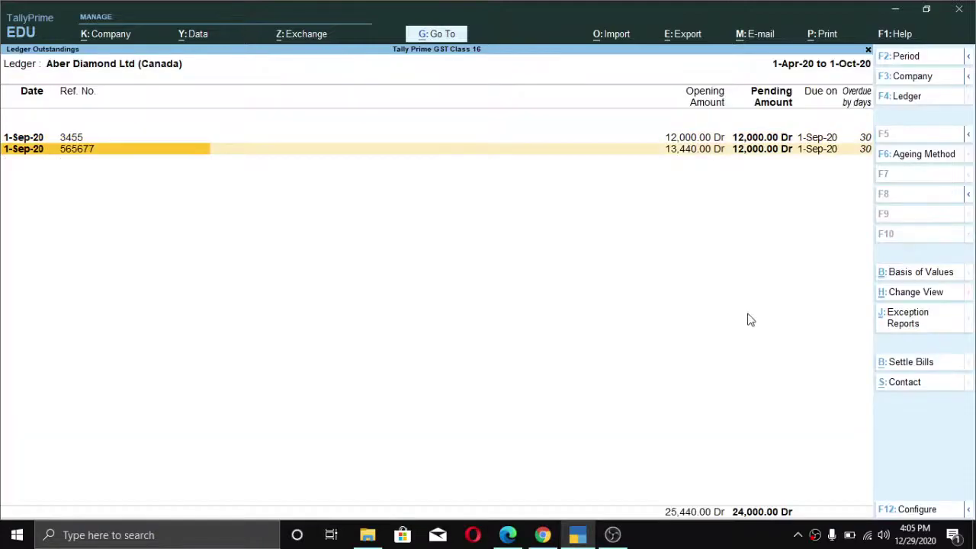
{"action": "key", "text": "shift+Return"}
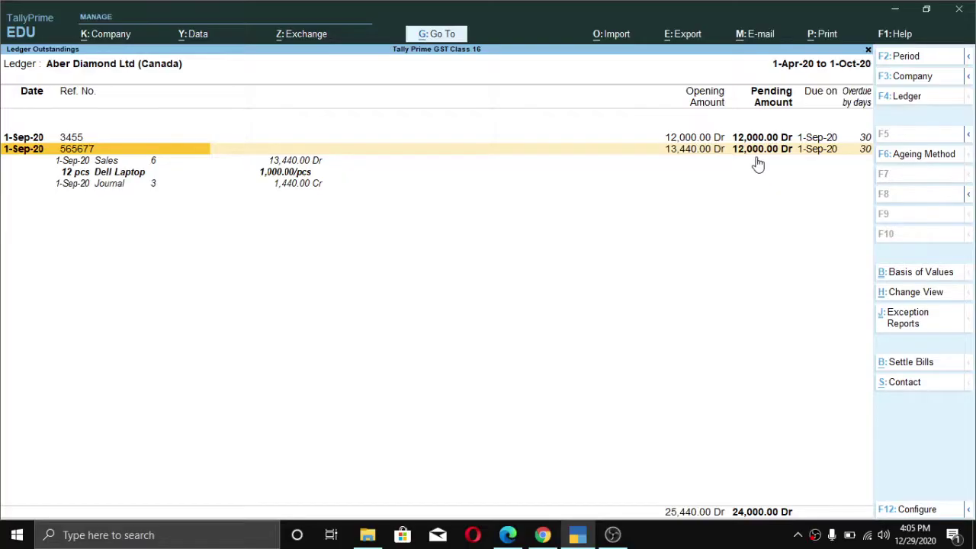
{"action": "key", "text": "Escape"}
{"action": "key", "text": "Escape"}
{"action": "key", "text": "Escape"}
{"action": "key", "text": "Escape"}
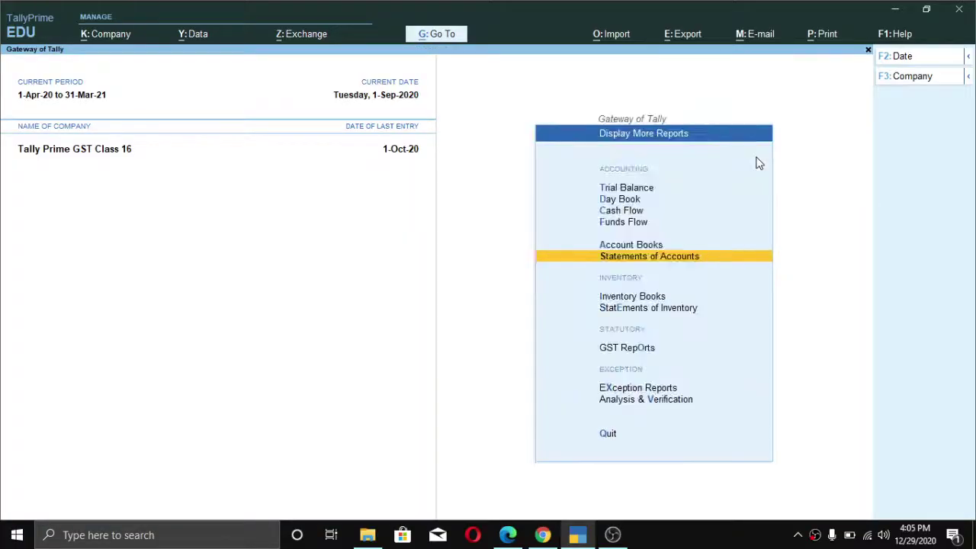
{"action": "key", "text": "Escape"}
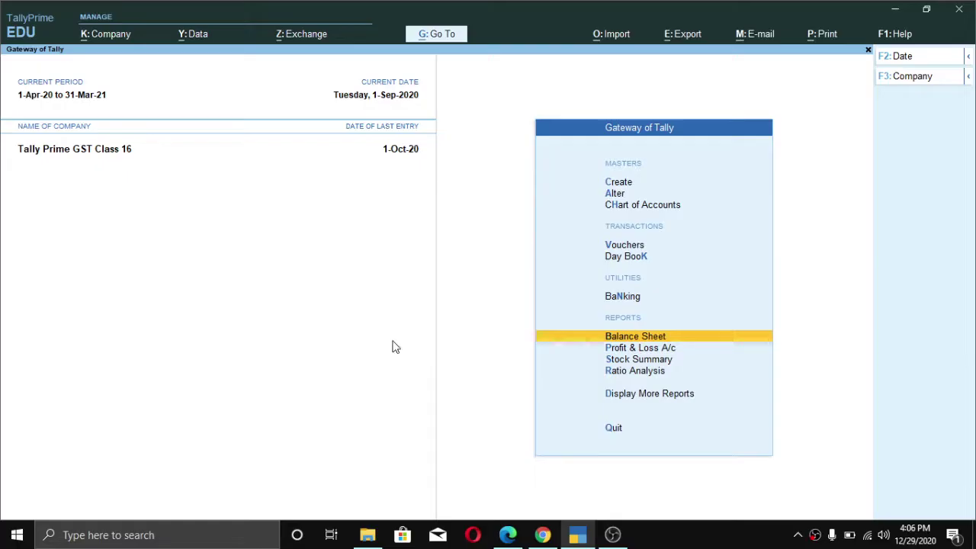
- Open the Balance Sheet, drill into Current Assets to examine the Tax on Export ledger, and leave the reports
{"action": "key", "text": "Return"}
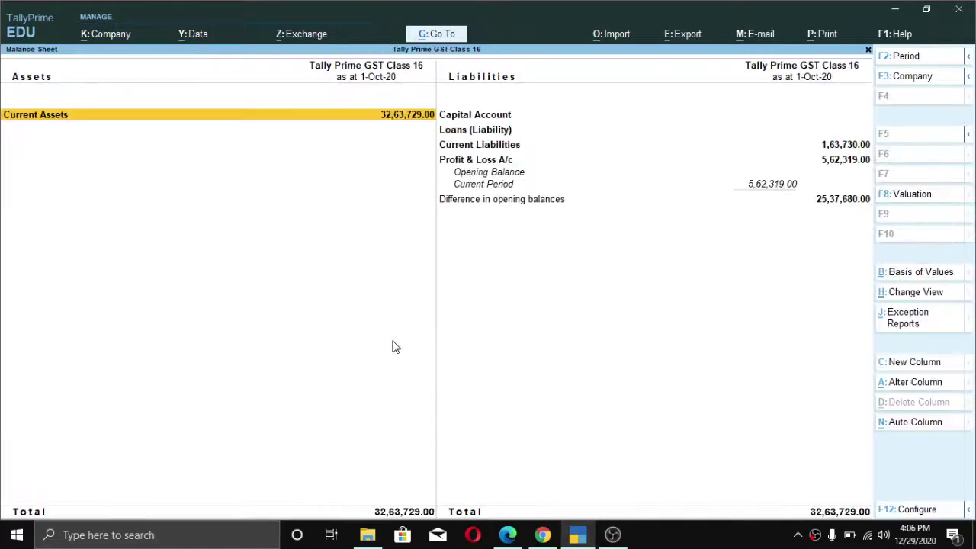
{"action": "key", "text": "Return"}
{"action": "key", "text": "Down"}
{"action": "key", "text": "Down"}
{"action": "key", "text": "Down"}
{"action": "key", "text": "Down"}
{"action": "key", "text": "Down"}
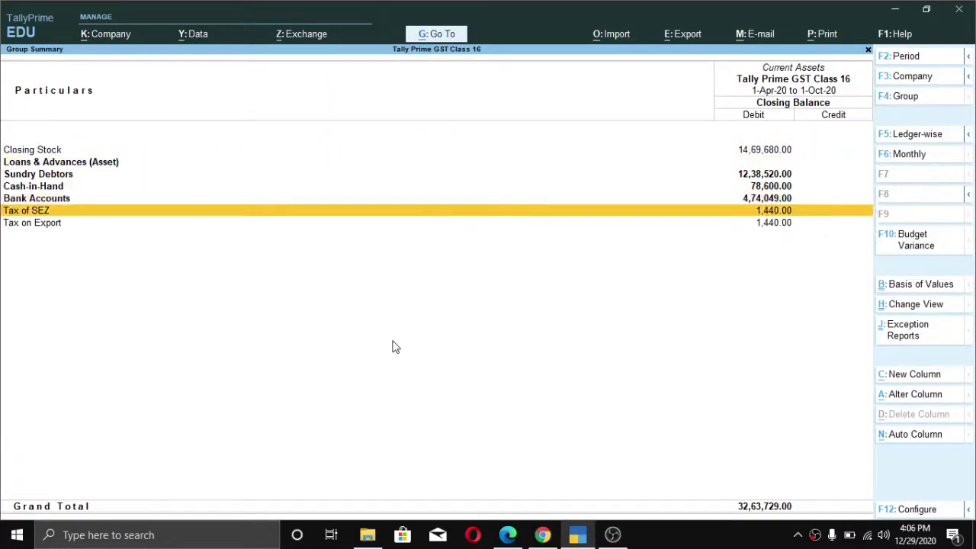
{"action": "key", "text": "Down"}
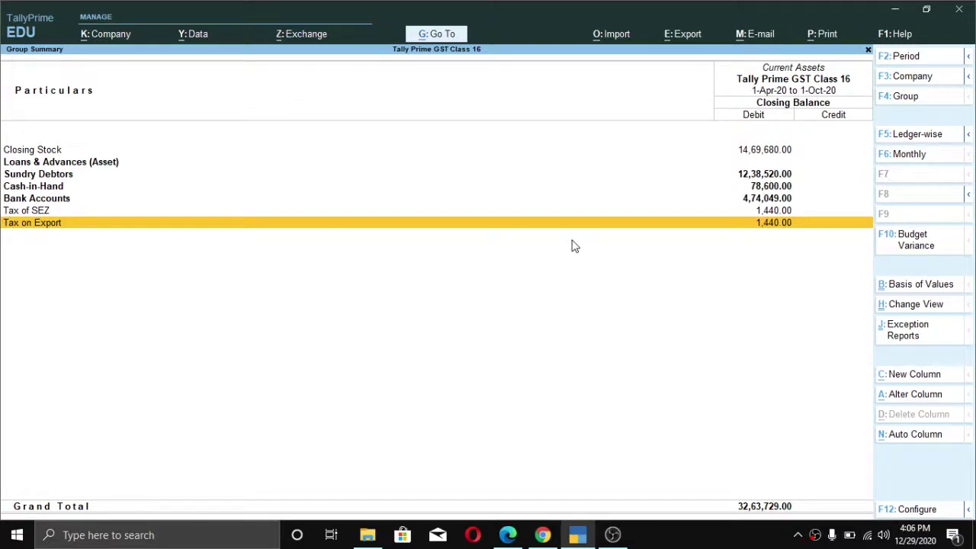
{"action": "key", "text": "Escape"}
{"action": "key", "text": "Escape"}
{"action": "key", "text": "Escape"}
{"action": "key", "text": "Escape"}
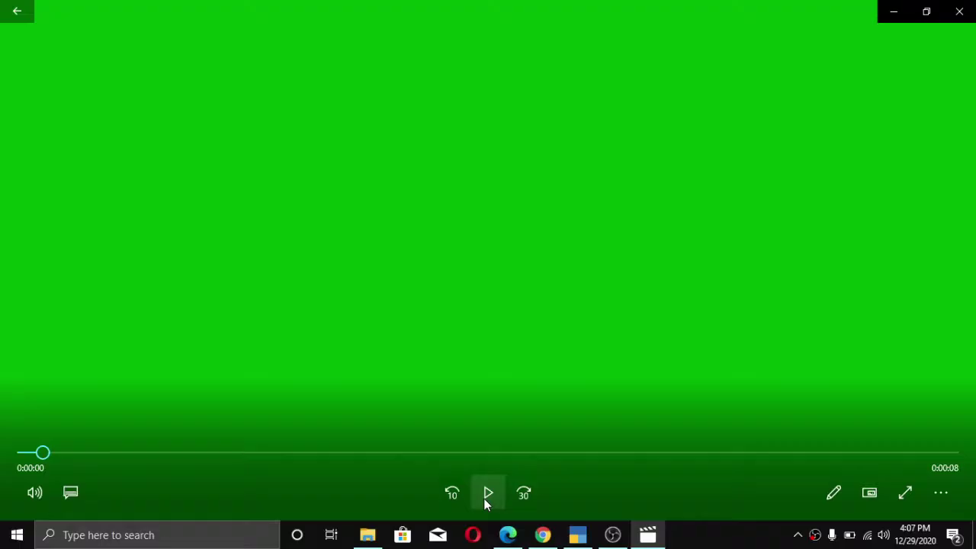
{"action": "left_click", "coordinate": [486, 495]}
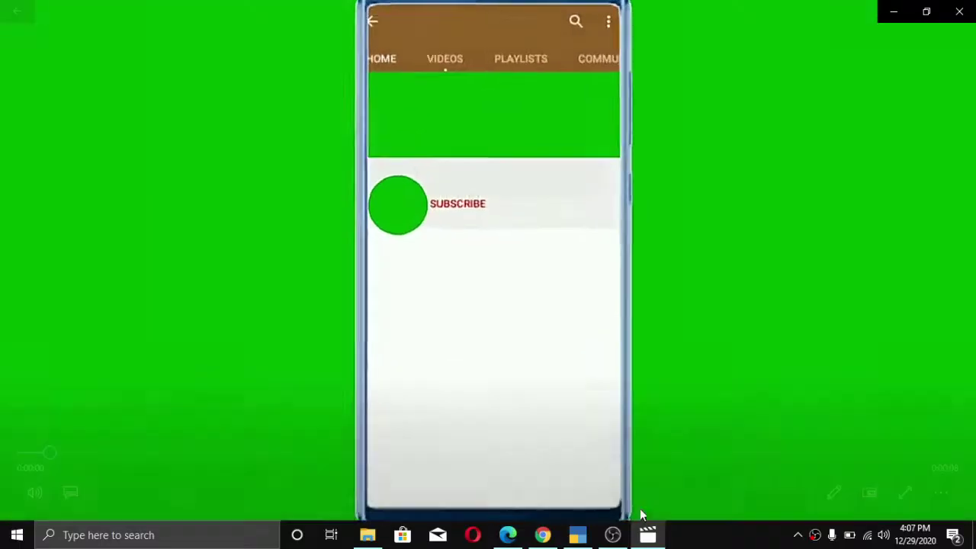